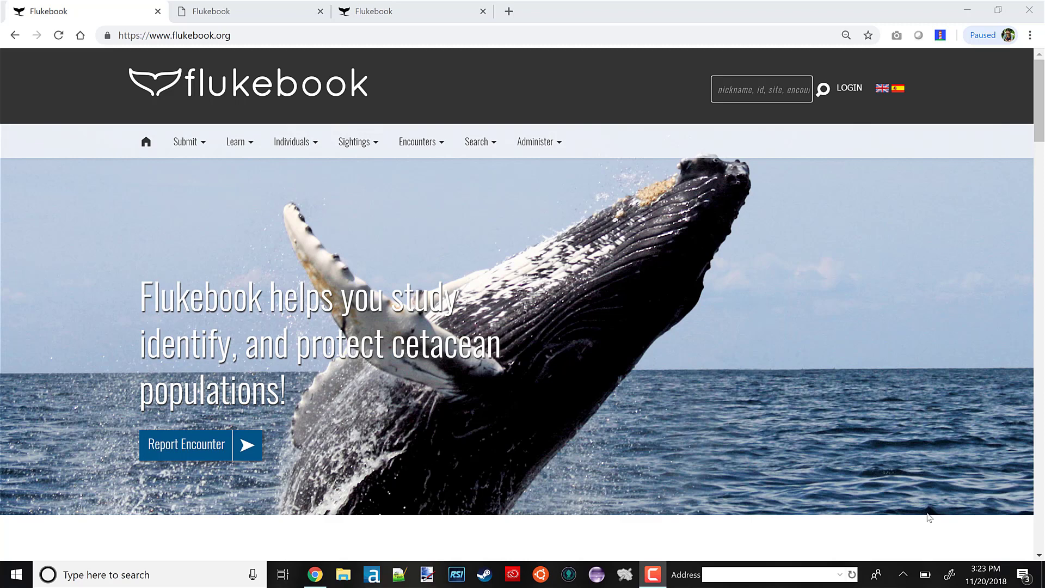
# Step: Review the matching options on the OM00-003 encounter's tail fluke image
pyautogui.click(287, 17)
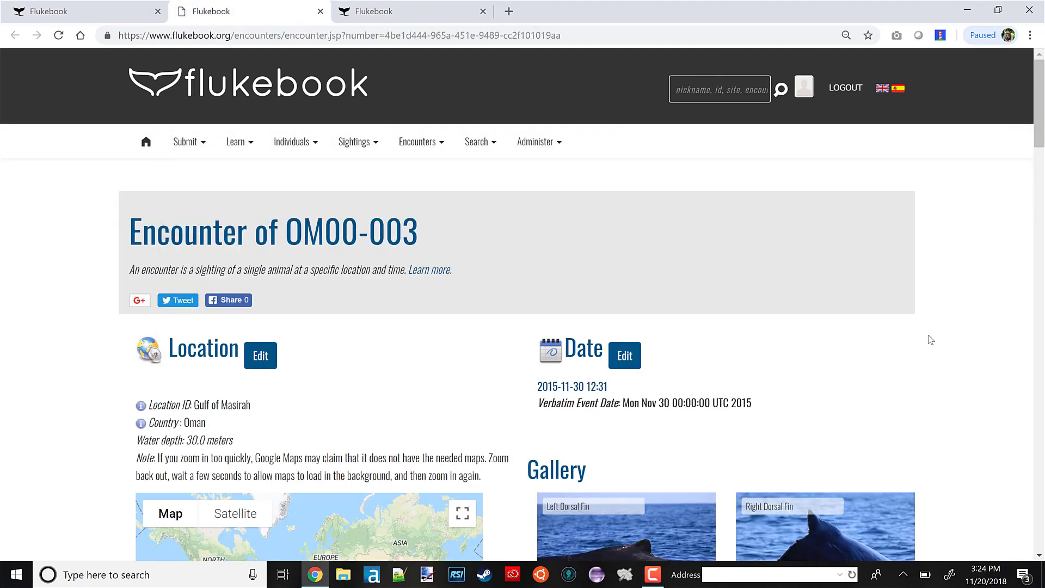
pyautogui.scroll(-8, 932, 331)
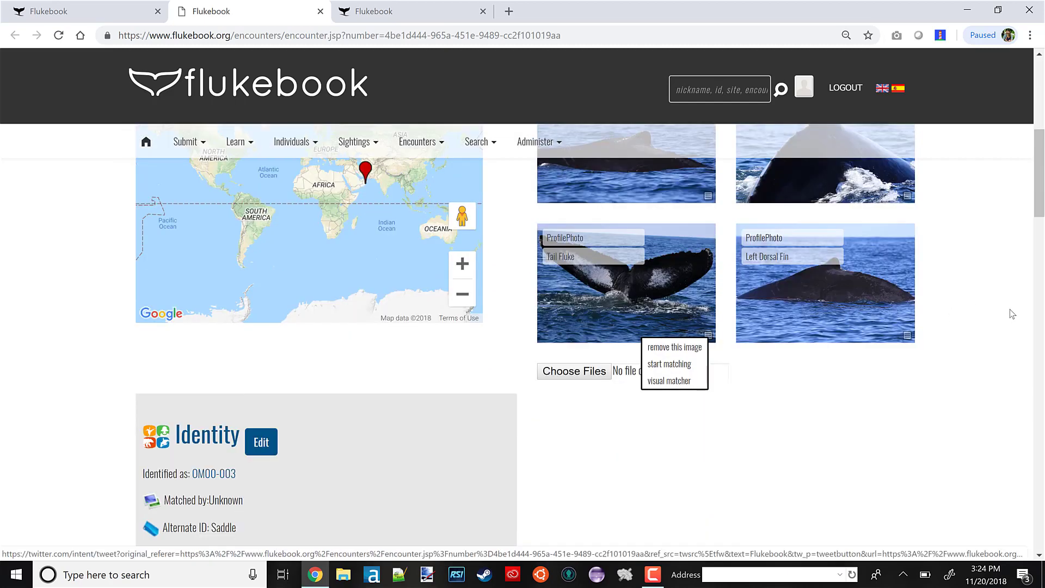
pyautogui.click(713, 335)
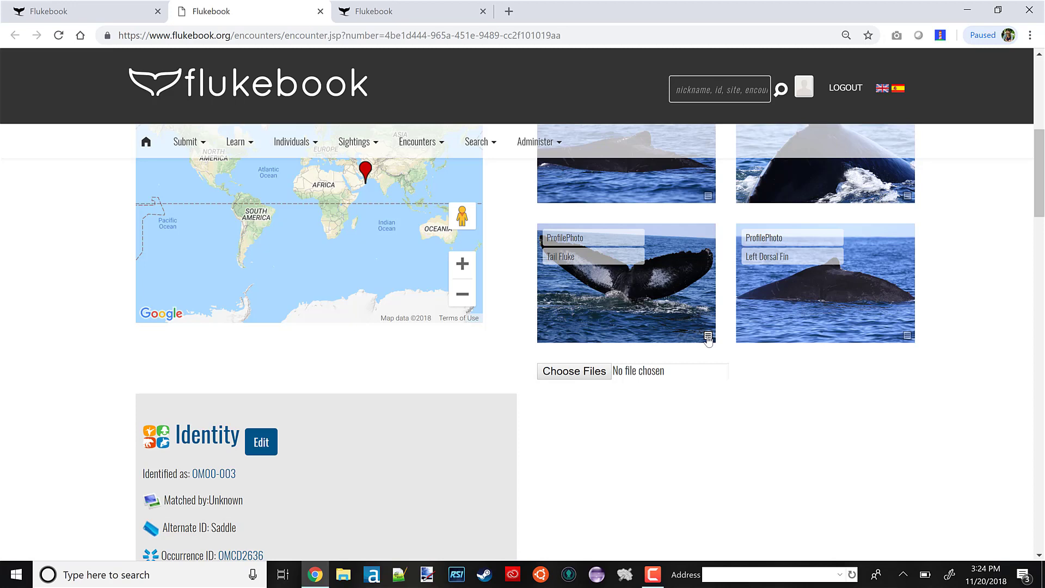
pyautogui.click(708, 337)
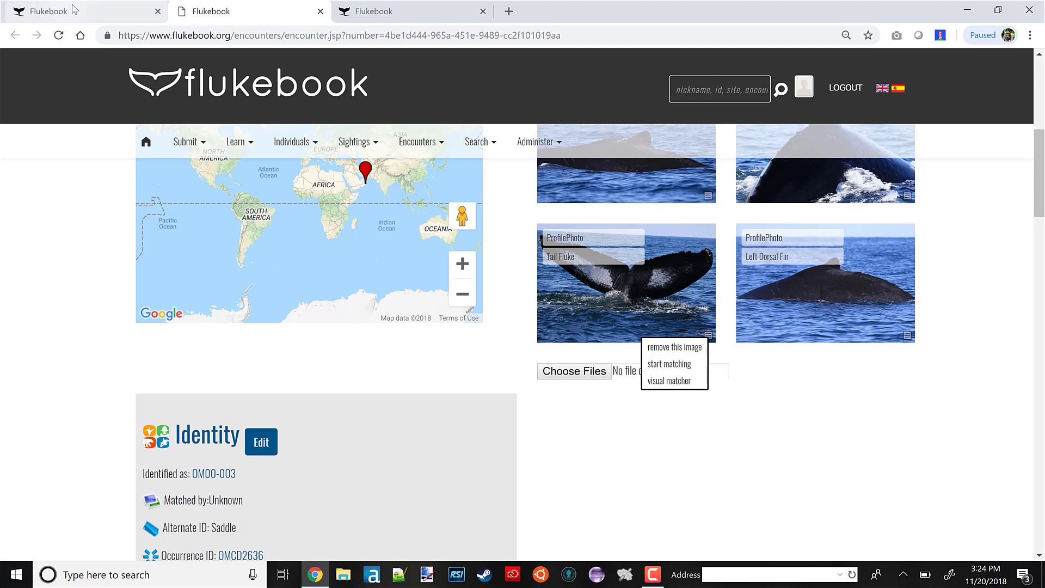
# Step: Return home, log in with the autofilled credentials, and open Search > Individual Search
pyautogui.click(102, 18)
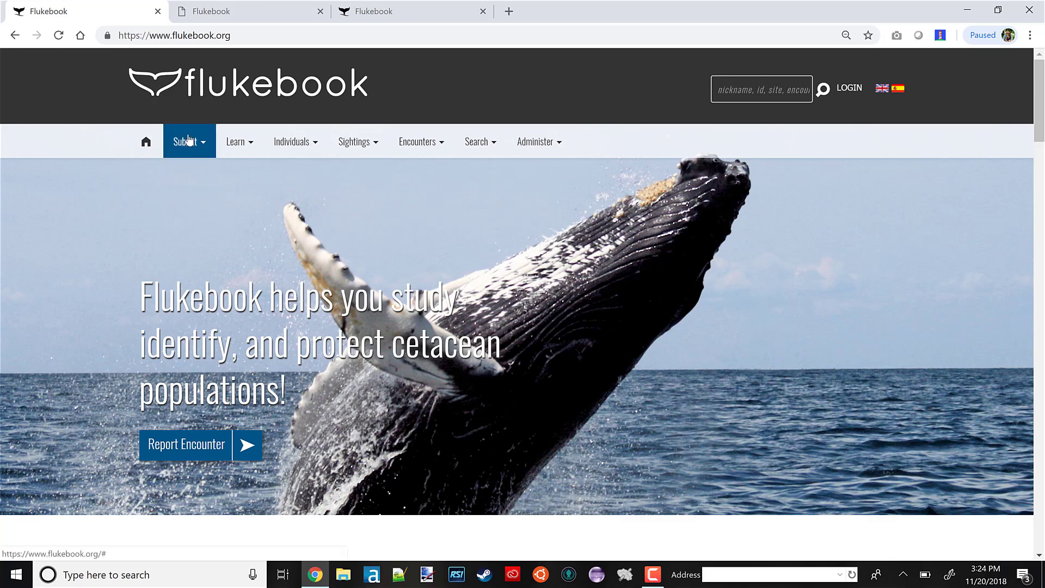
pyautogui.click(189, 140)
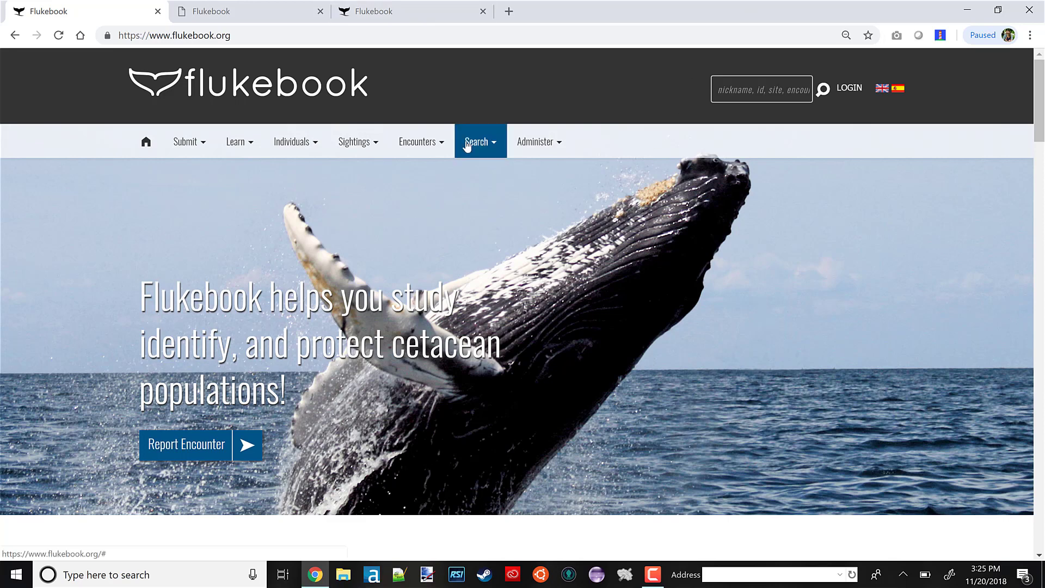
pyautogui.click(850, 89)
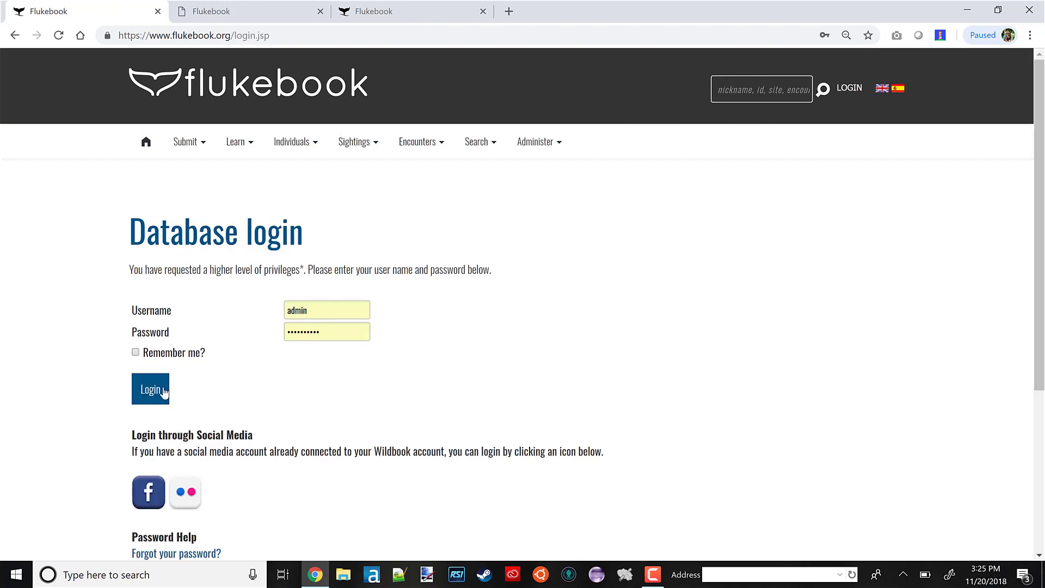
pyautogui.click(163, 390)
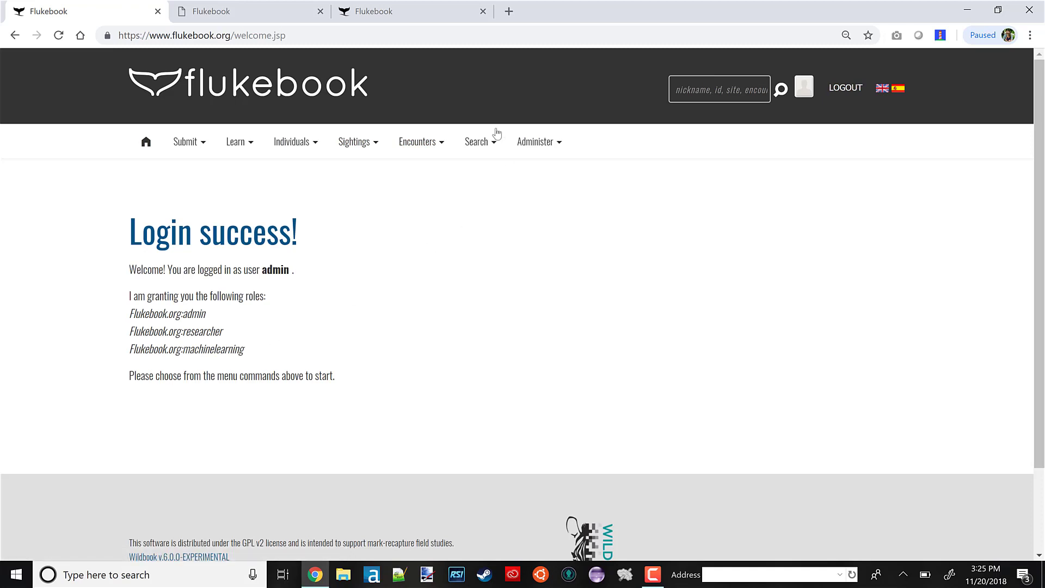
pyautogui.click(491, 143)
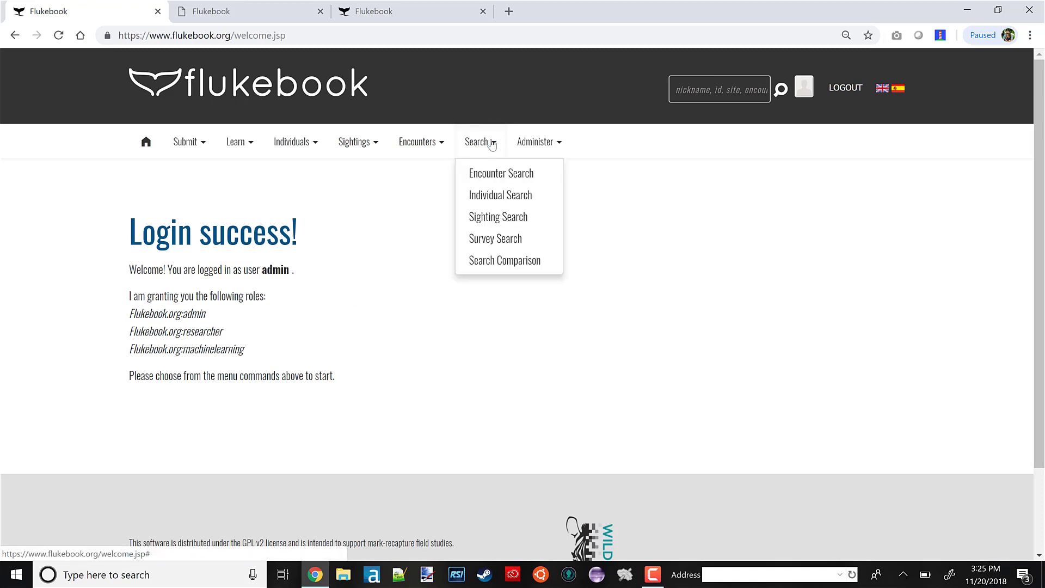
pyautogui.click(516, 201)
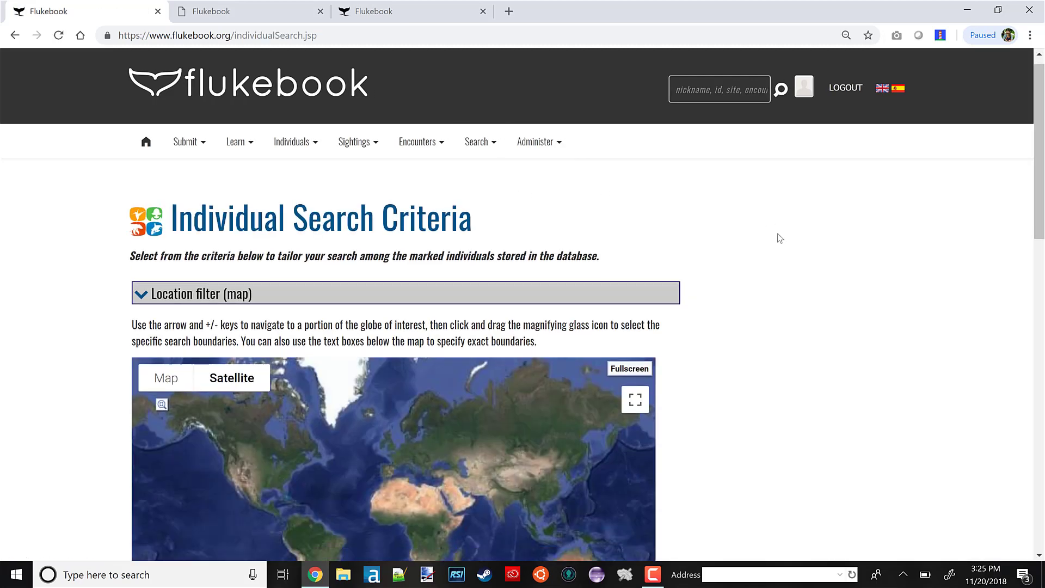
# Step: Scroll down the search criteria and expand the Metadata filters section
pyautogui.scroll(-4, 780, 238)
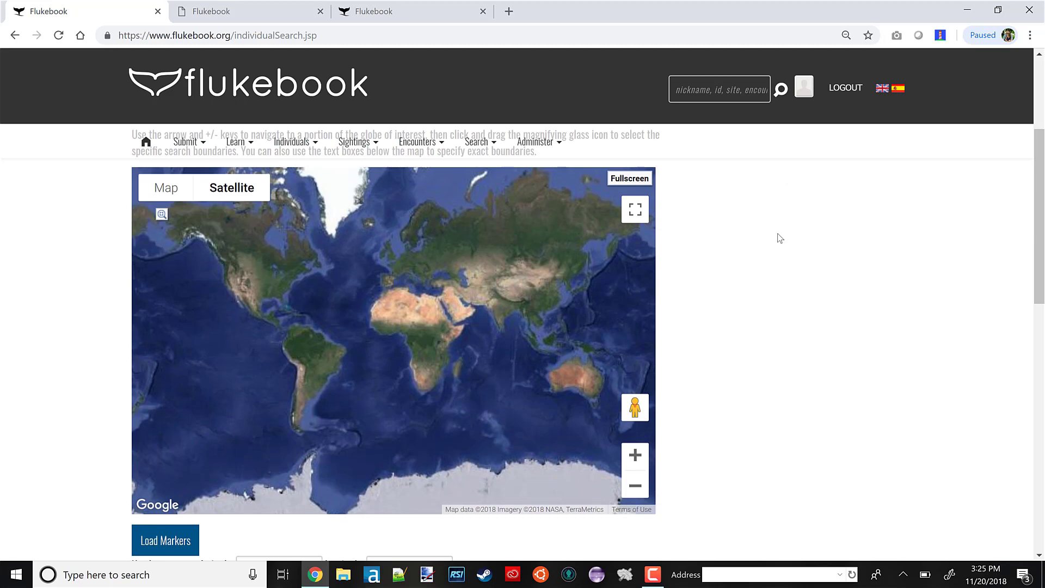
pyautogui.scroll(4, 780, 237)
pyautogui.scroll(-3, 780, 238)
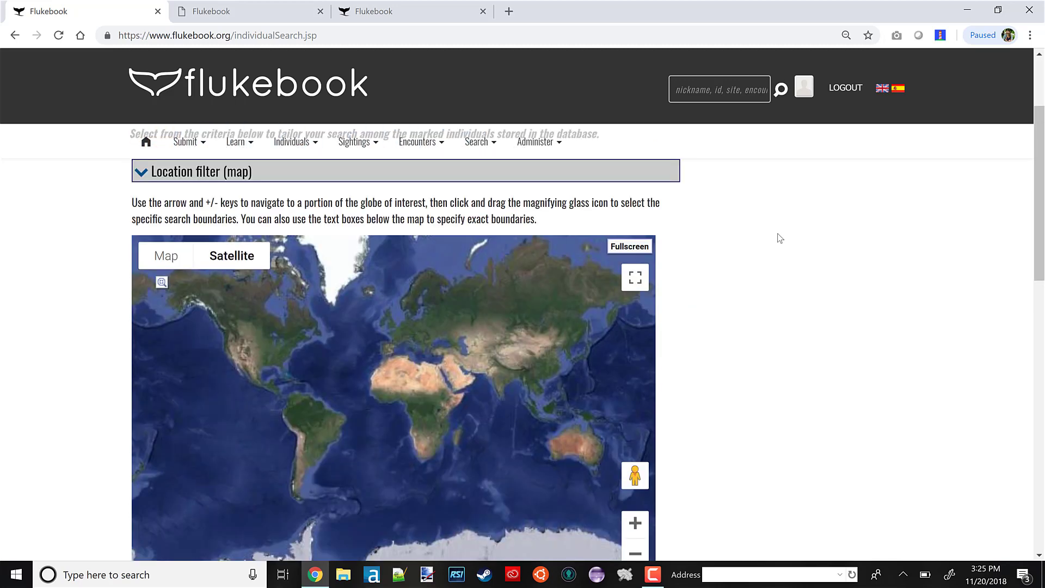
pyautogui.scroll(-1, 780, 238)
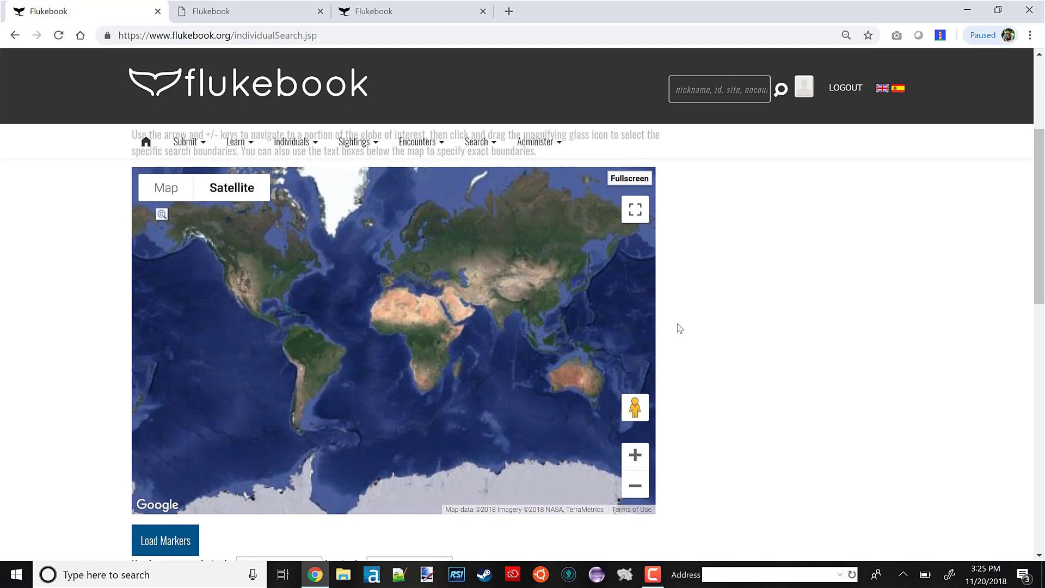
pyautogui.scroll(-8, 680, 329)
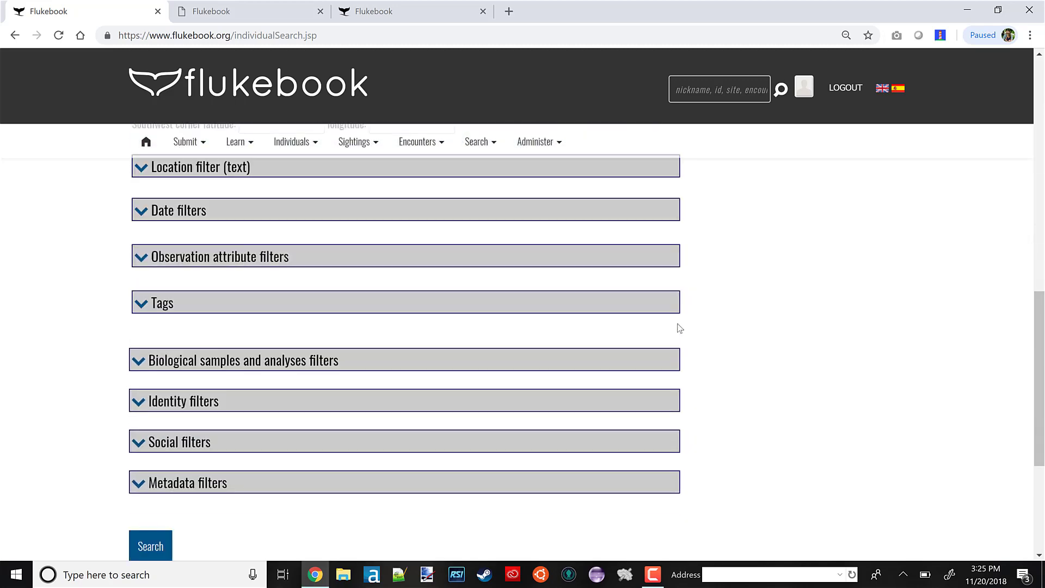
pyautogui.scroll(1, 680, 328)
pyautogui.scroll(-1, 680, 328)
pyautogui.click(190, 484)
# Step: Expand the Identity filters section, then return to the location map
pyautogui.scroll(-3, 789, 375)
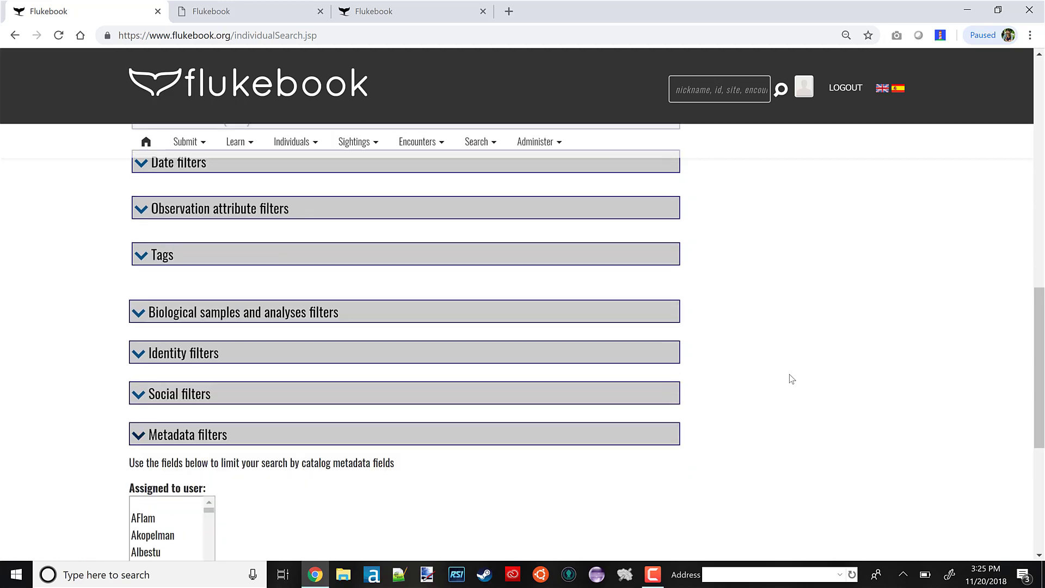
pyautogui.moveTo(210, 354); pyautogui.dragTo(211, 371)
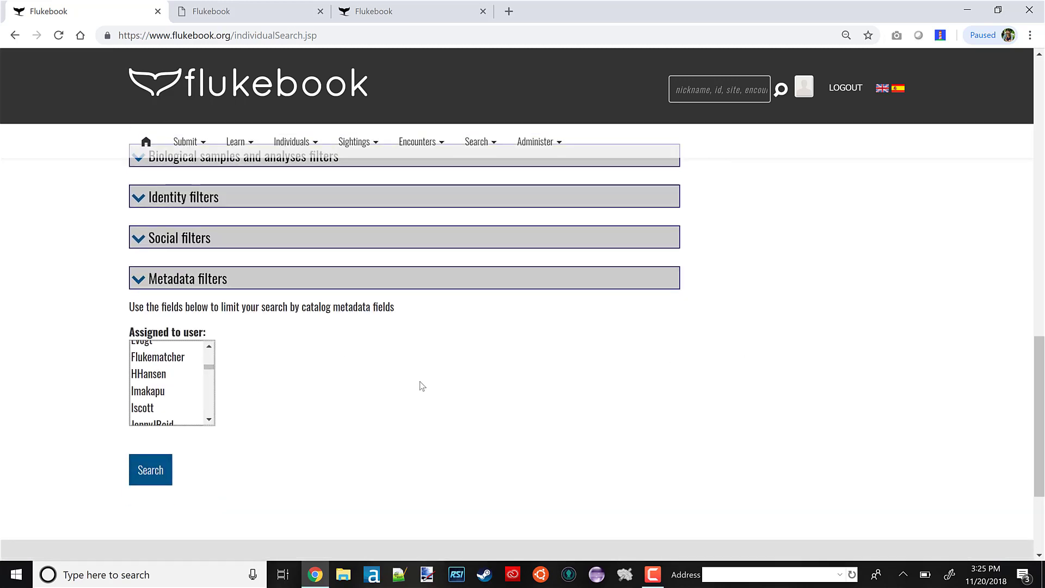
pyautogui.scroll(3, 420, 384)
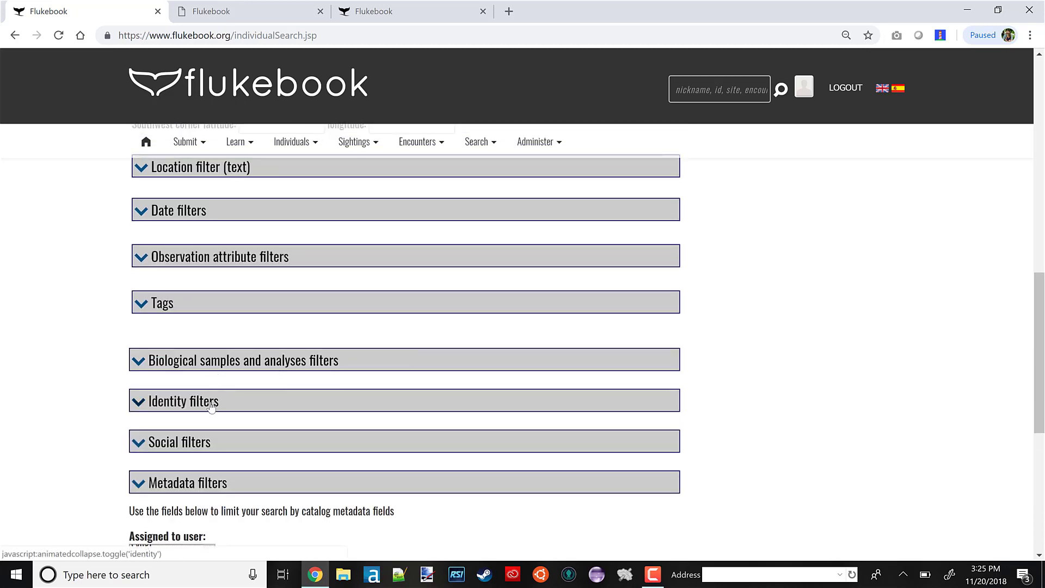
pyautogui.click(211, 406)
pyautogui.scroll(-2, 596, 398)
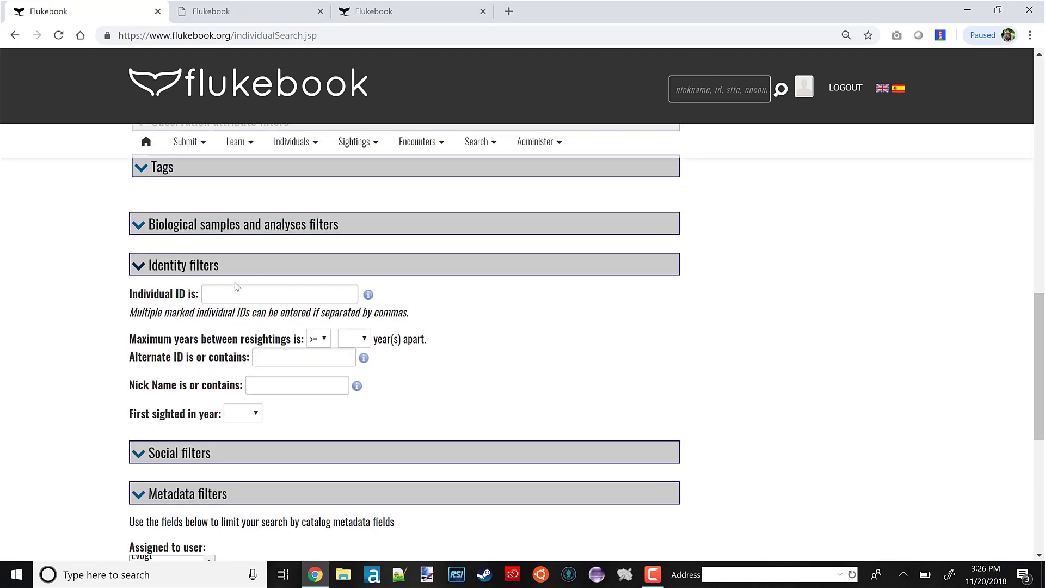
pyautogui.scroll(1, 709, 355)
pyautogui.scroll(15, 709, 355)
pyautogui.scroll(-1, 716, 364)
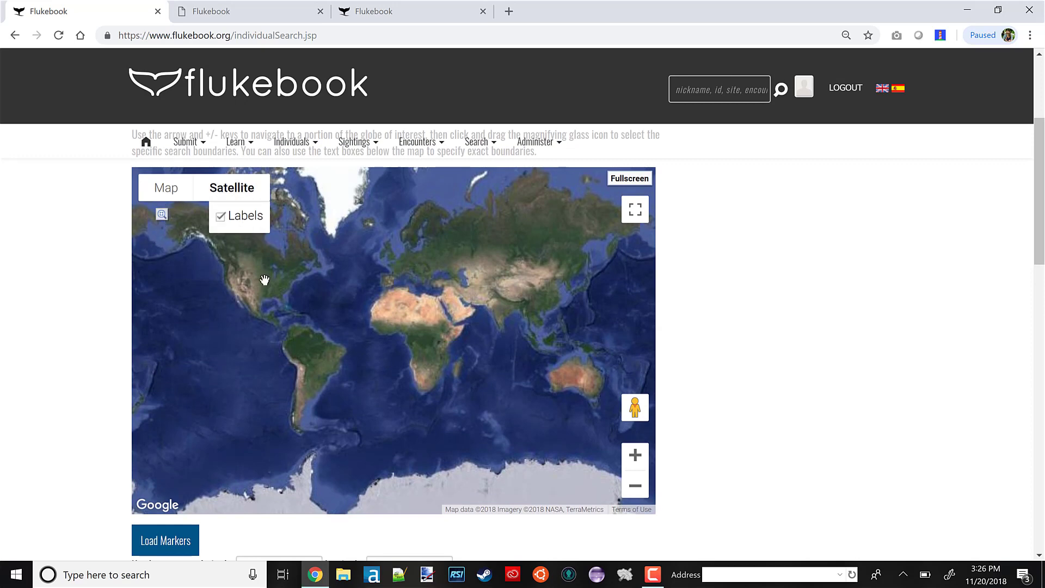
# Step: Zoom and pan the map, then box-select from the Red Sea to the Bay of Bengal
pyautogui.click(639, 459)
pyautogui.click(639, 459)
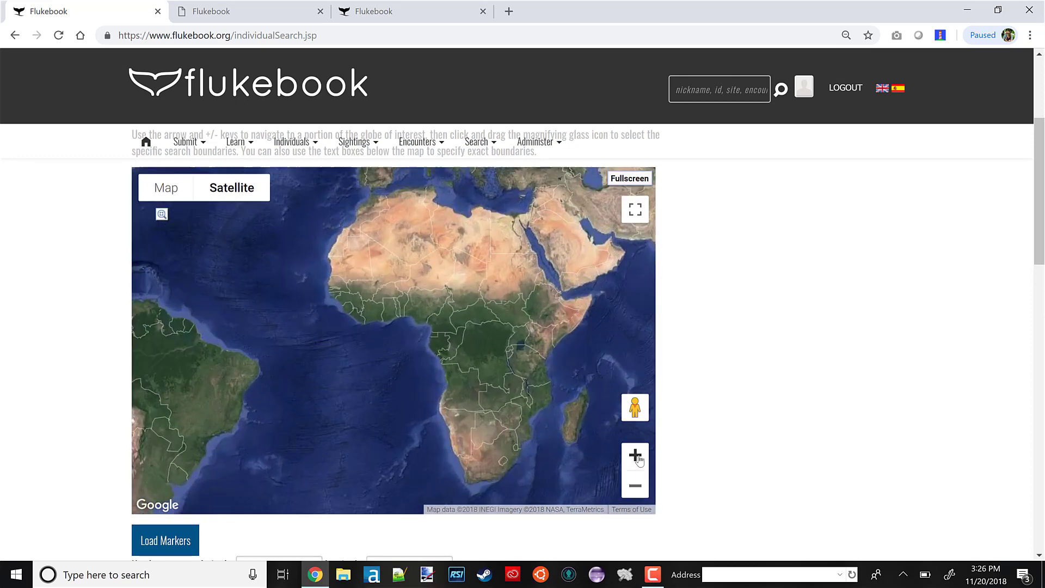
pyautogui.moveTo(497, 340); pyautogui.dragTo(333, 374)
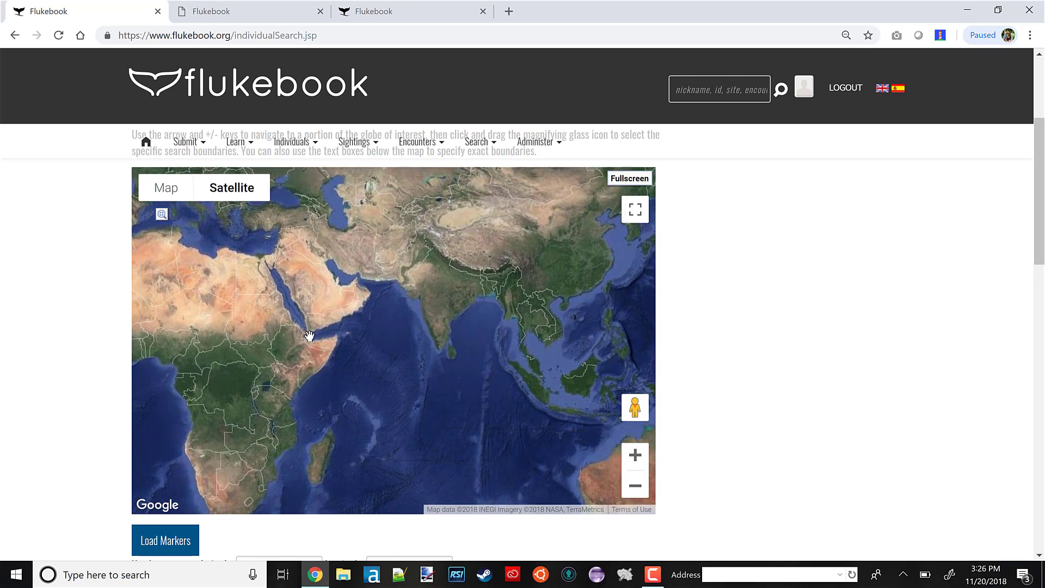
pyautogui.click(161, 217)
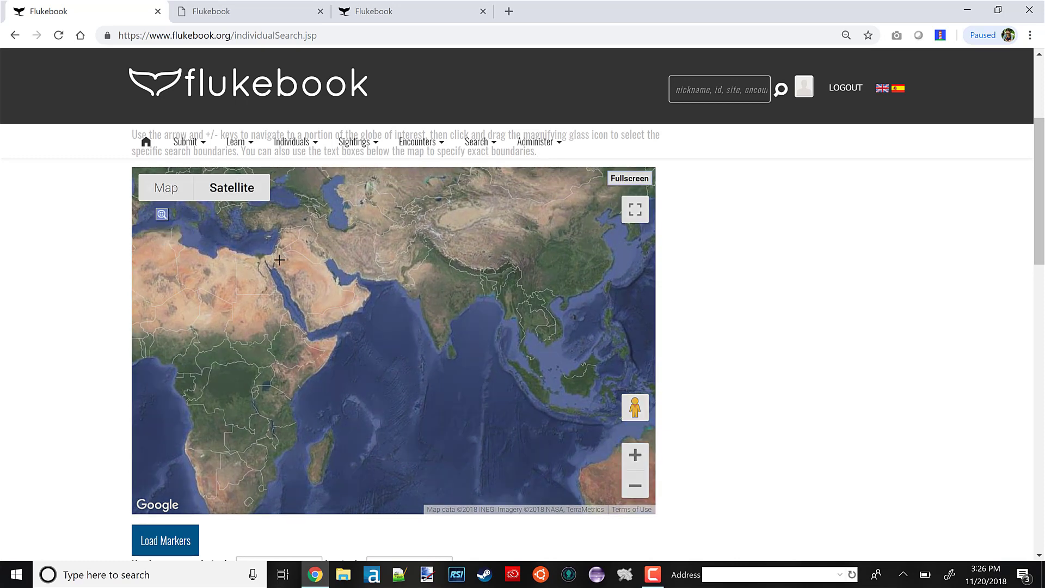
pyautogui.moveTo(279, 262); pyautogui.dragTo(493, 381)
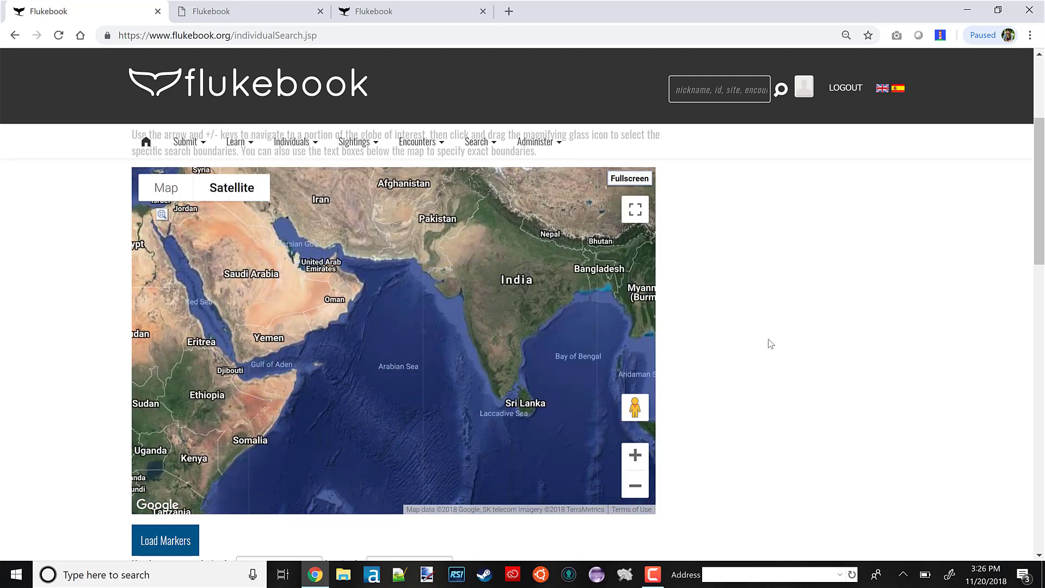
pyautogui.scroll(-1, 767, 343)
pyautogui.scroll(-15, 769, 342)
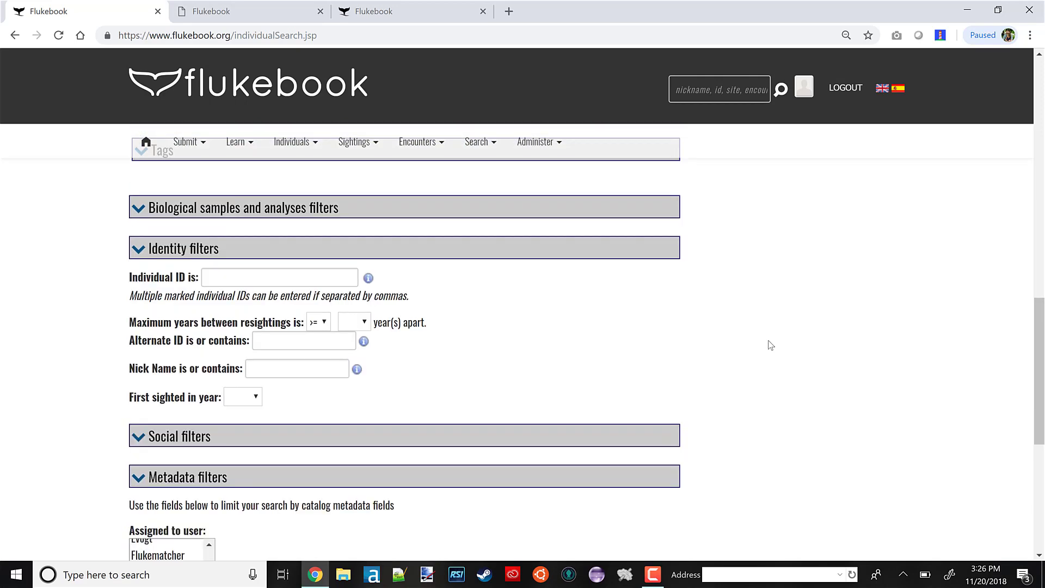
pyautogui.scroll(-3, 878, 346)
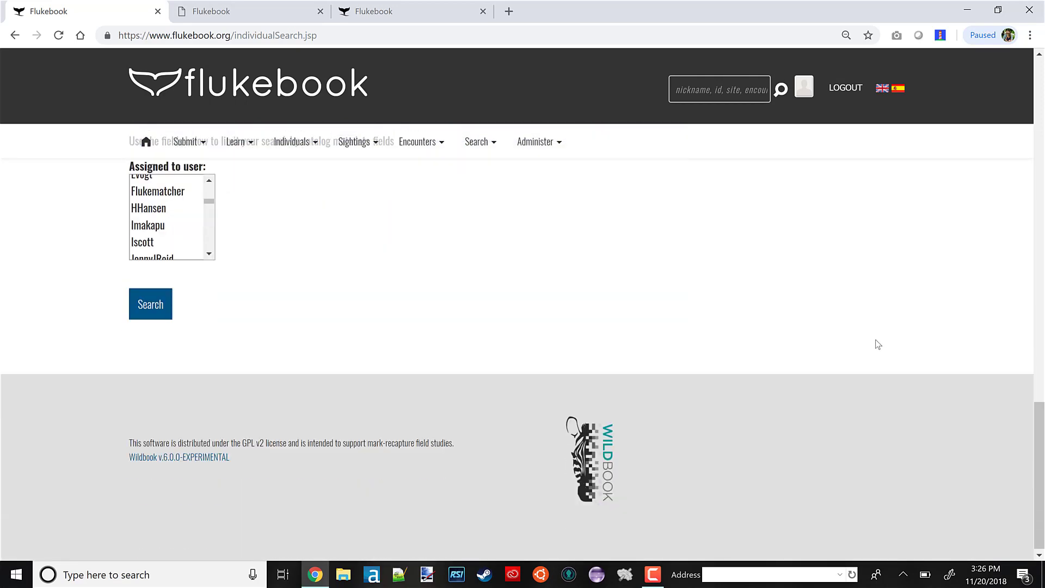
# Step: Run the individual search and look over the 148 matching individuals
pyautogui.click(151, 311)
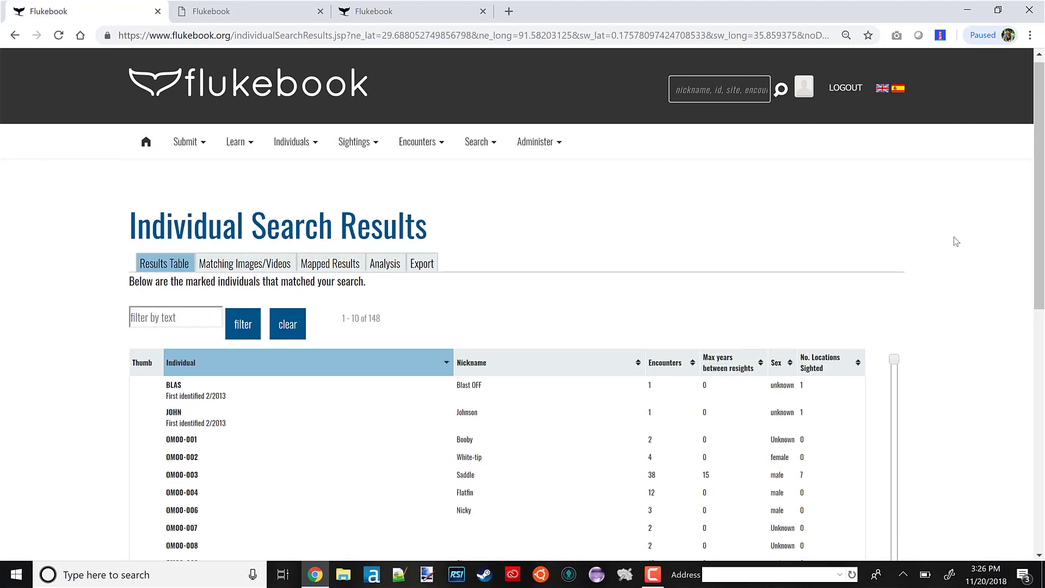
pyautogui.scroll(-2, 954, 237)
pyautogui.doubleClick(368, 189)
pyautogui.click(986, 289)
pyautogui.scroll(-2, 986, 291)
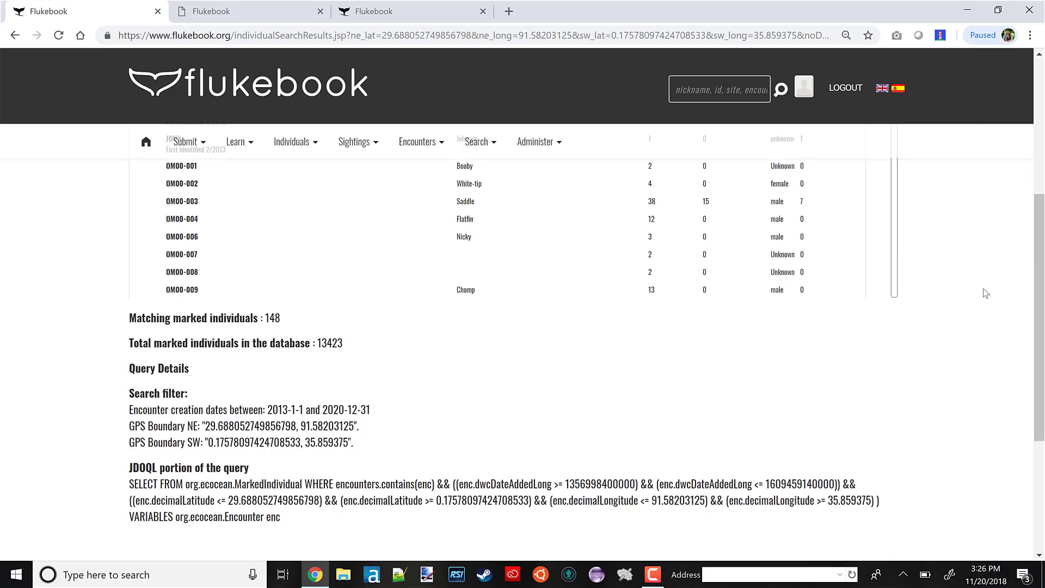
pyautogui.scroll(4, 986, 295)
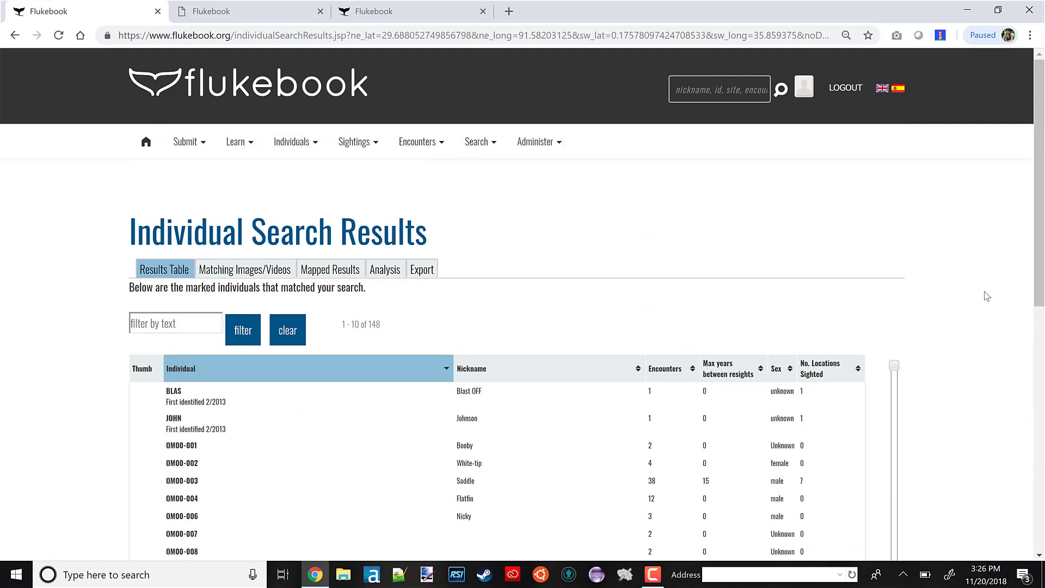
pyautogui.scroll(-2, 986, 296)
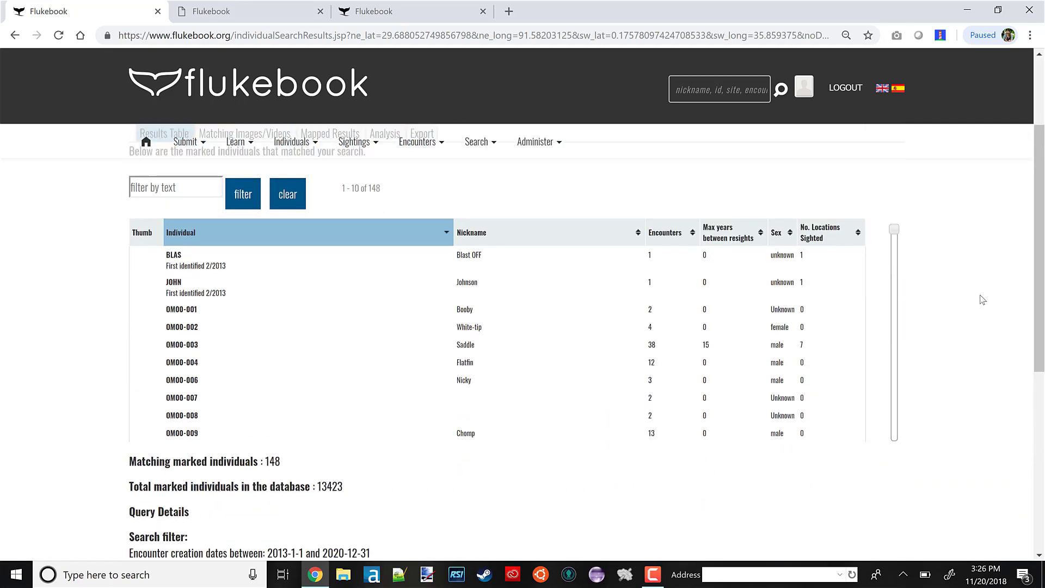
pyautogui.scroll(1, 976, 294)
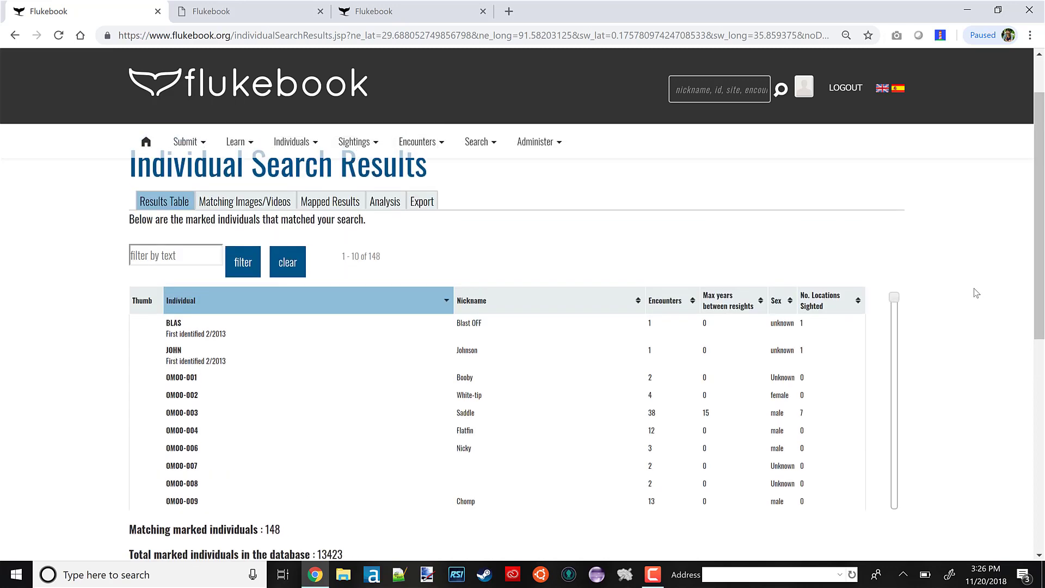
# Step: Highlight the 148 total, then sort the Results Table by Encounters, most first
pyautogui.doubleClick(375, 258)
pyautogui.click(385, 401)
pyautogui.click(692, 303)
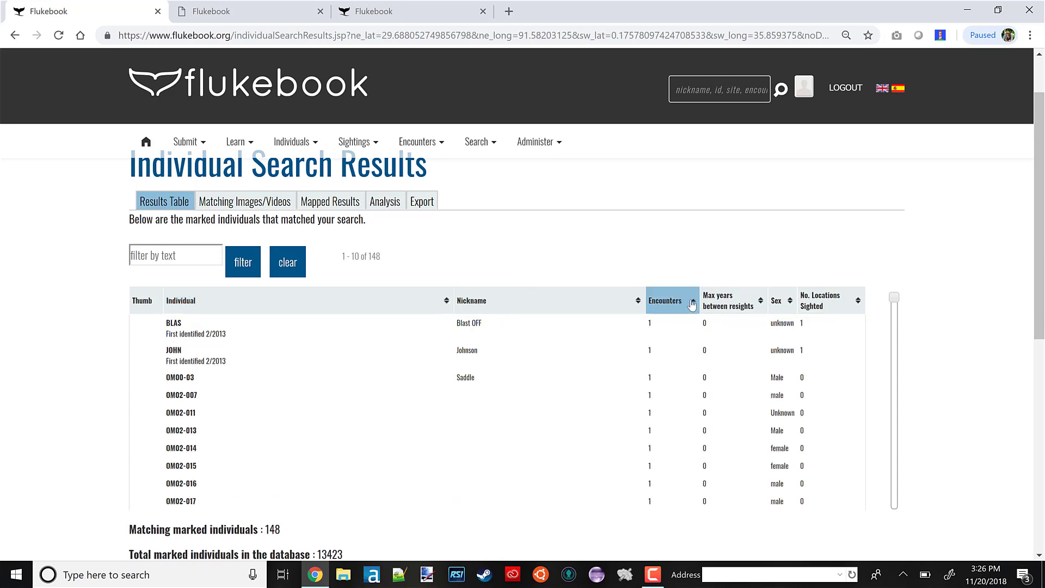
pyautogui.click(692, 303)
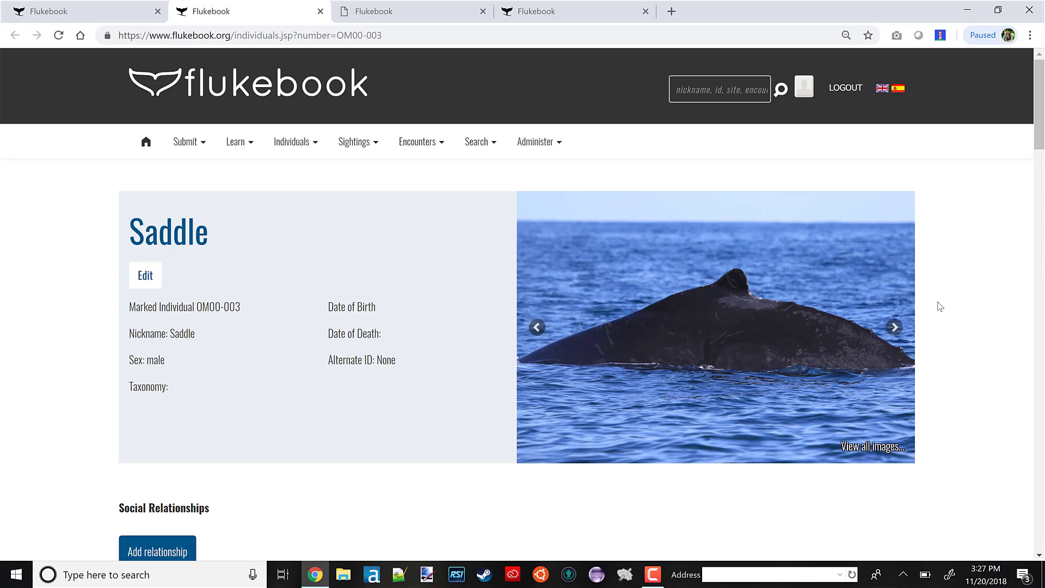
# Step: Step through five photos of Saddle in the photo carousel
pyautogui.click(893, 328)
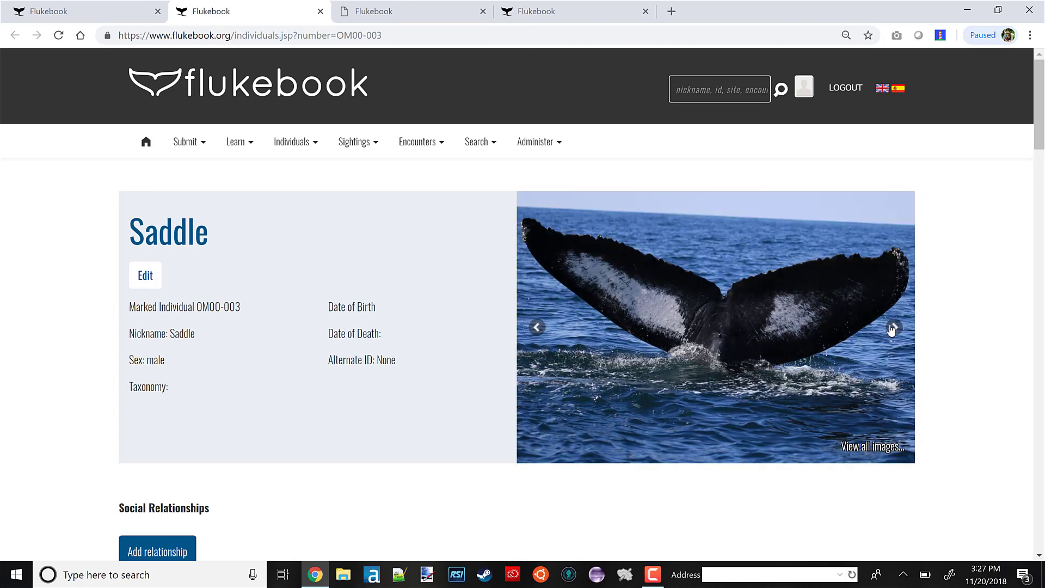
pyautogui.click(892, 329)
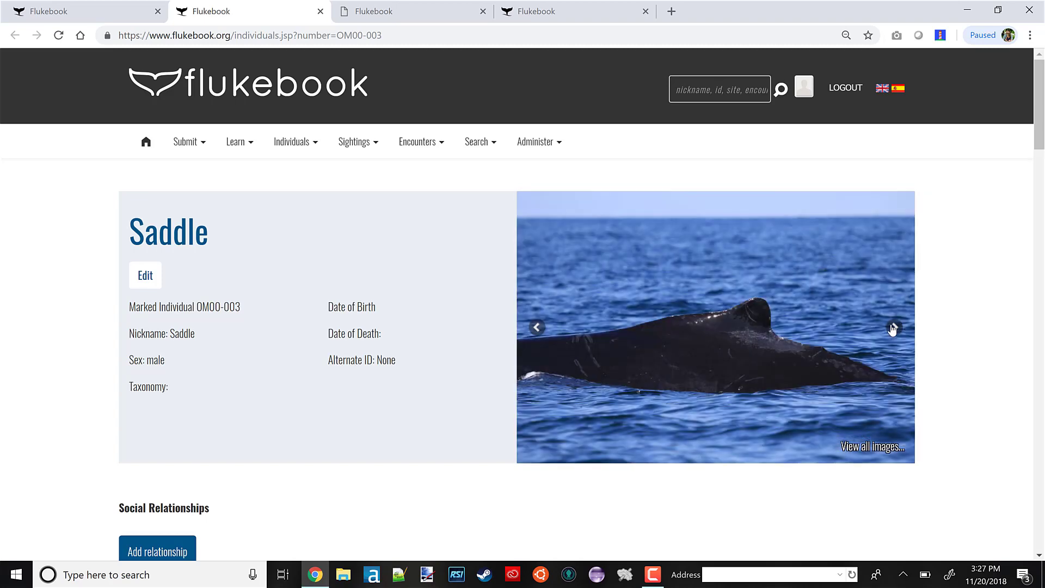
pyautogui.click(892, 328)
pyautogui.click(893, 329)
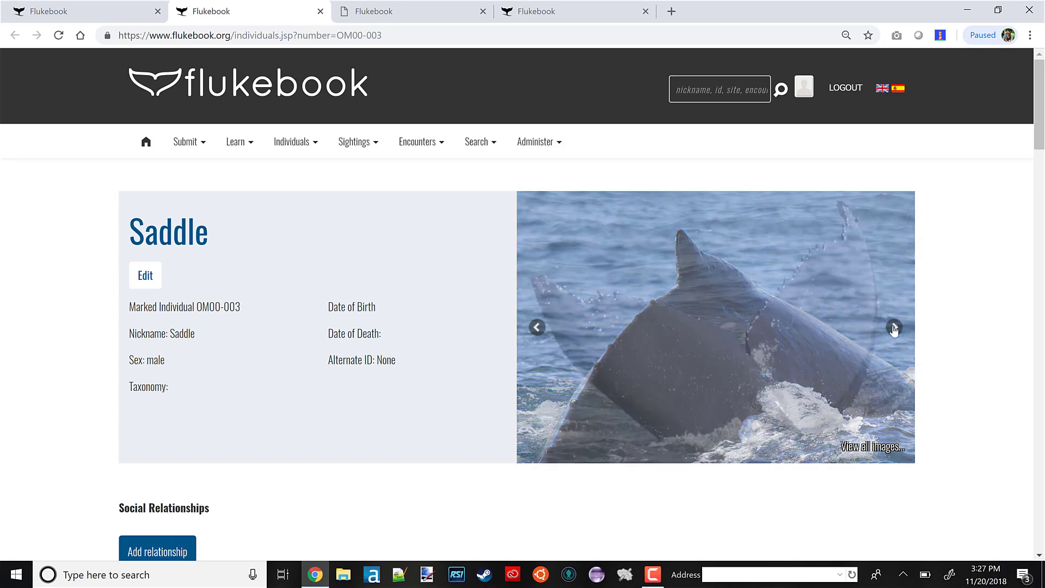
pyautogui.click(893, 329)
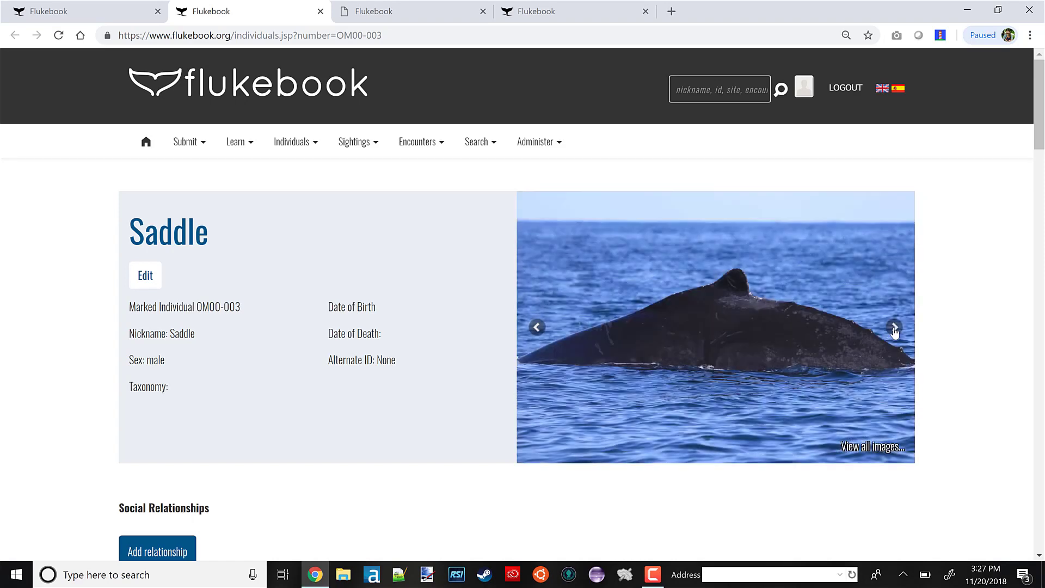
# Step: Re-centre Saddle's co-occurrence diagram on OM10-001
pyautogui.scroll(-10, 932, 328)
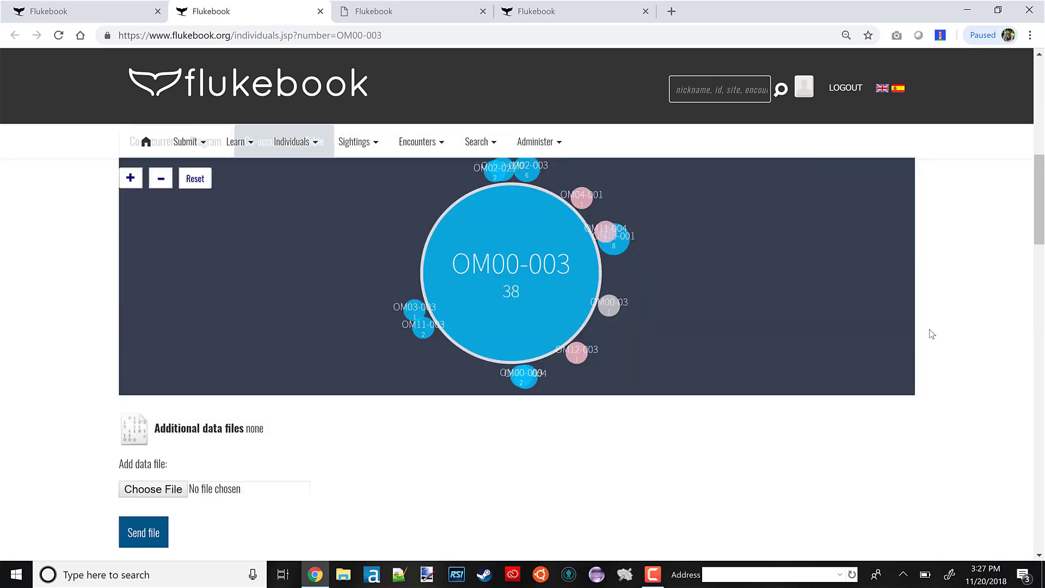
pyautogui.scroll(3, 929, 331)
pyautogui.scroll(-1, 929, 331)
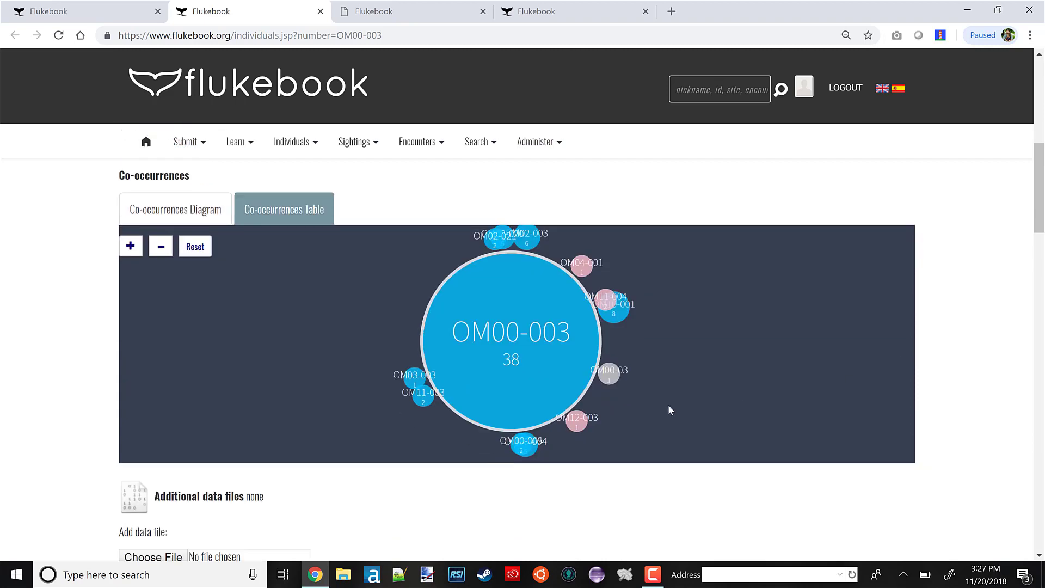
pyautogui.click(620, 316)
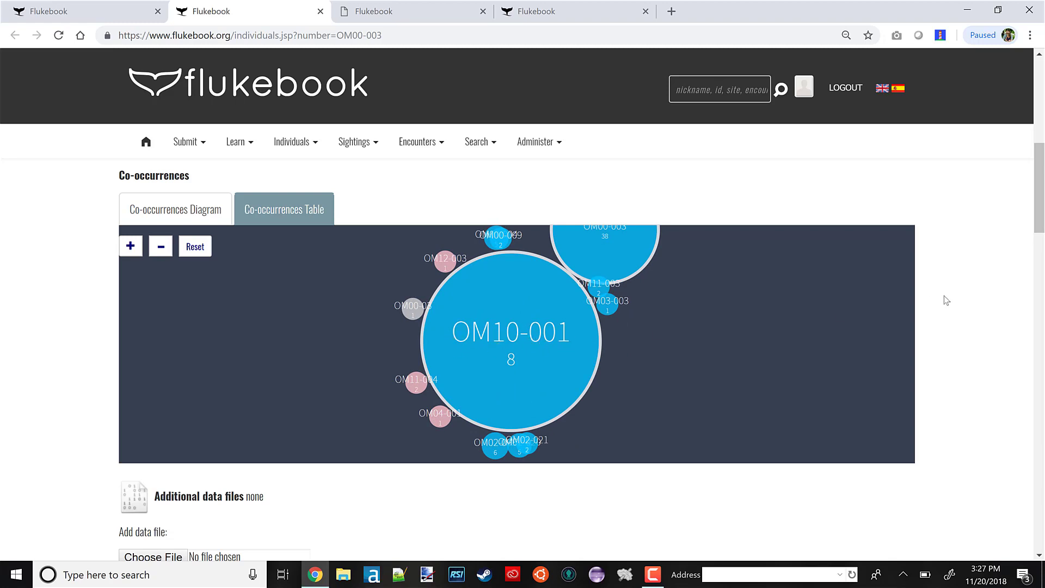
# Step: Browse Saddle's record: 38 encounters, Oman sightings and co-occurrences with other individuals
pyautogui.scroll(-9, 942, 305)
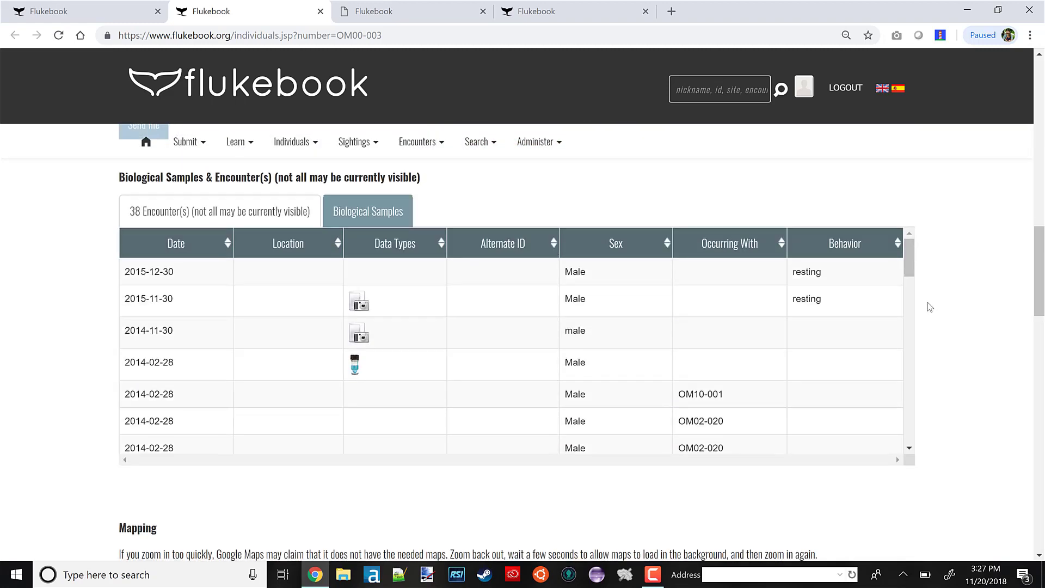
pyautogui.scroll(-12, 906, 294)
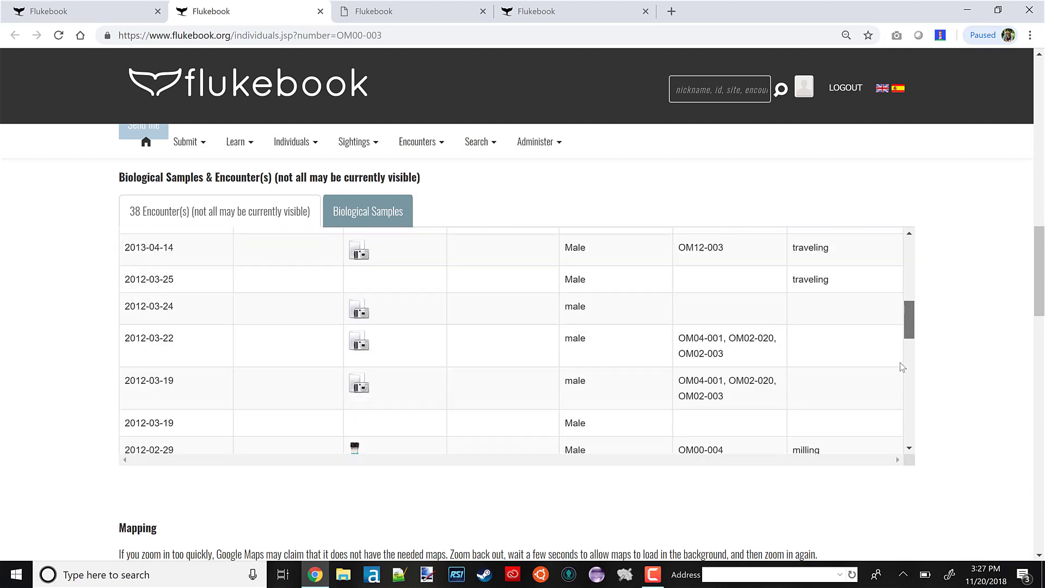
pyautogui.scroll(-5, 893, 418)
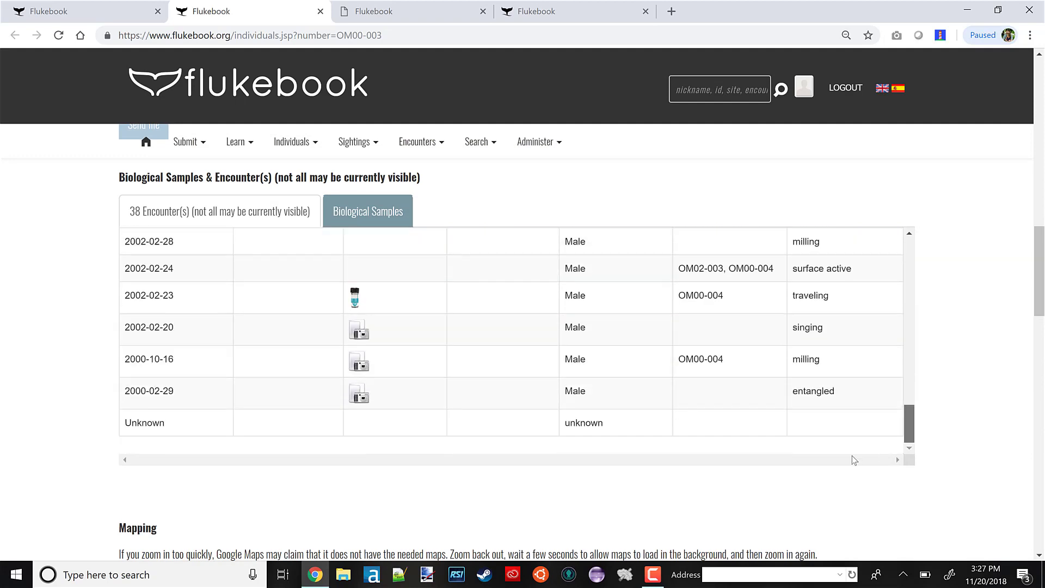
pyautogui.scroll(8, 897, 363)
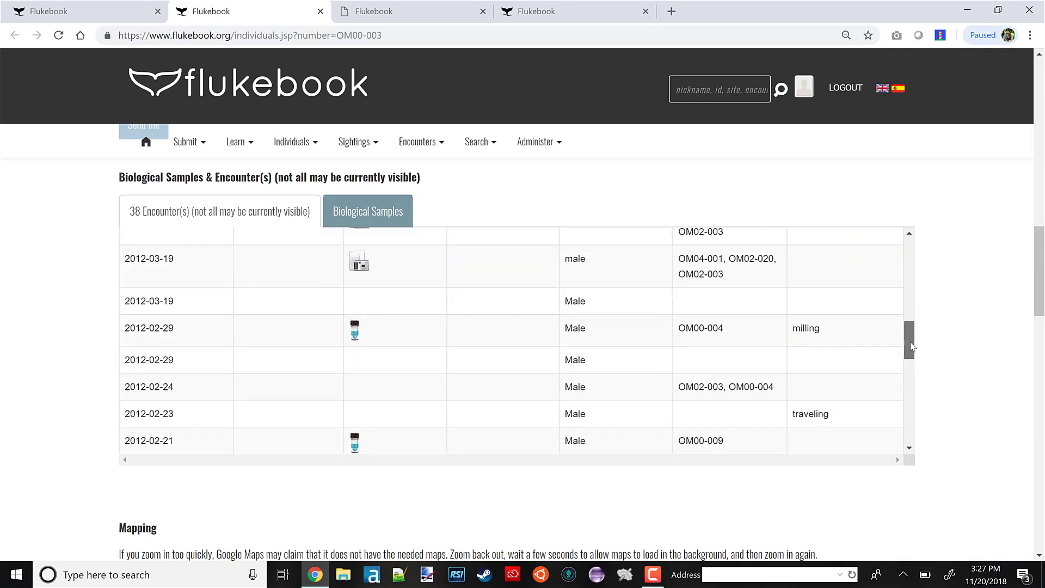
pyautogui.scroll(3, 906, 337)
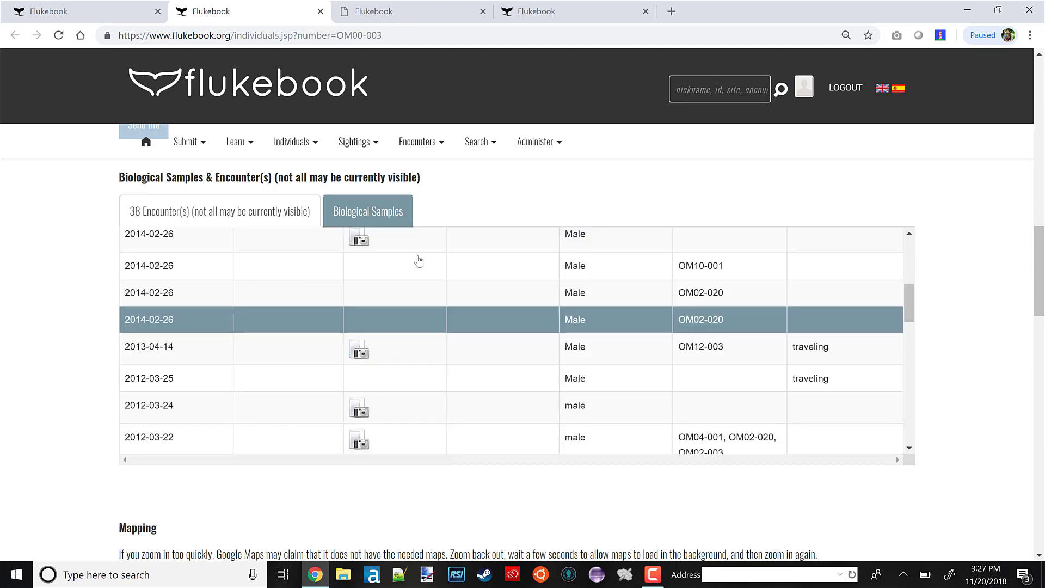
pyautogui.moveTo(912, 284); pyautogui.dragTo(910, 248)
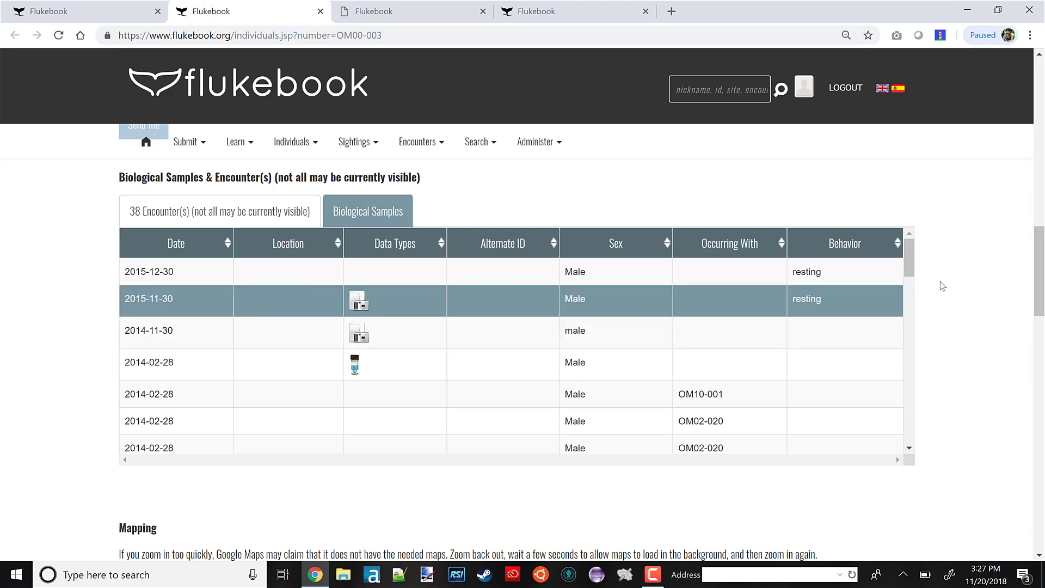
pyautogui.moveTo(912, 268); pyautogui.dragTo(924, 325)
pyautogui.scroll(-3, 925, 325)
pyautogui.scroll(-5, 936, 305)
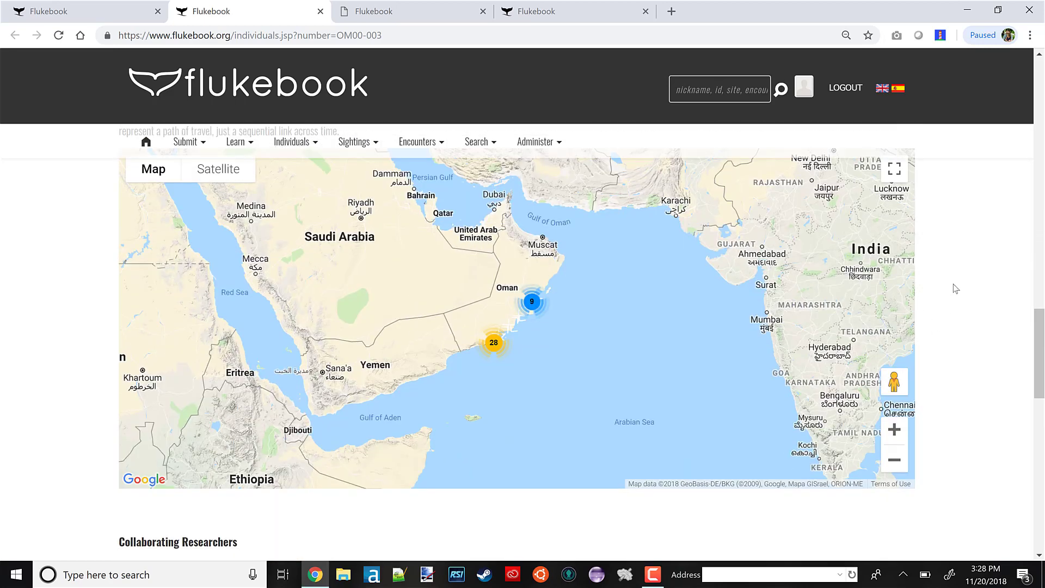
pyautogui.scroll(-3, 948, 285)
pyautogui.scroll(-2, 948, 285)
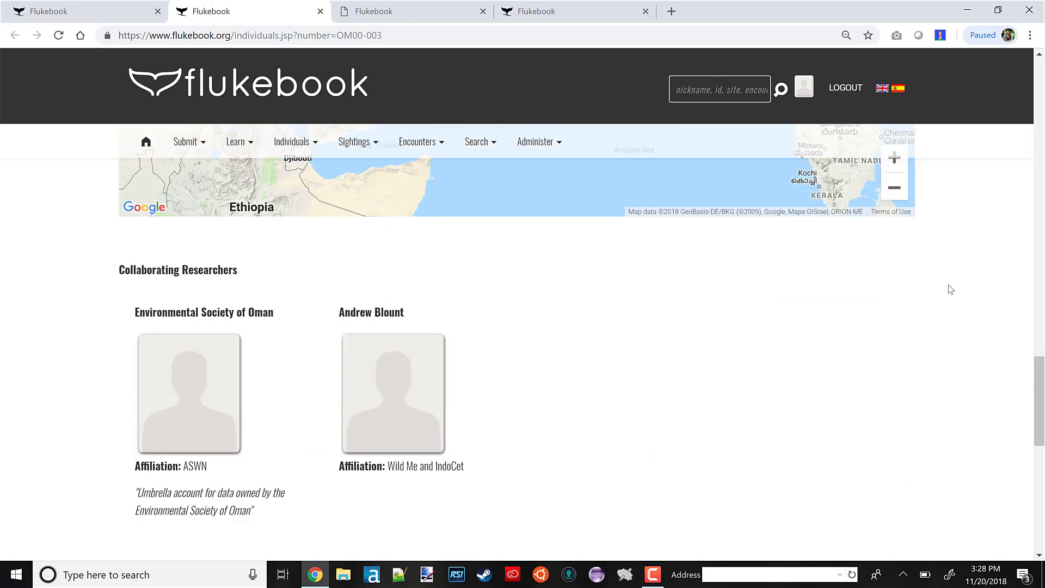
pyautogui.scroll(7, 948, 285)
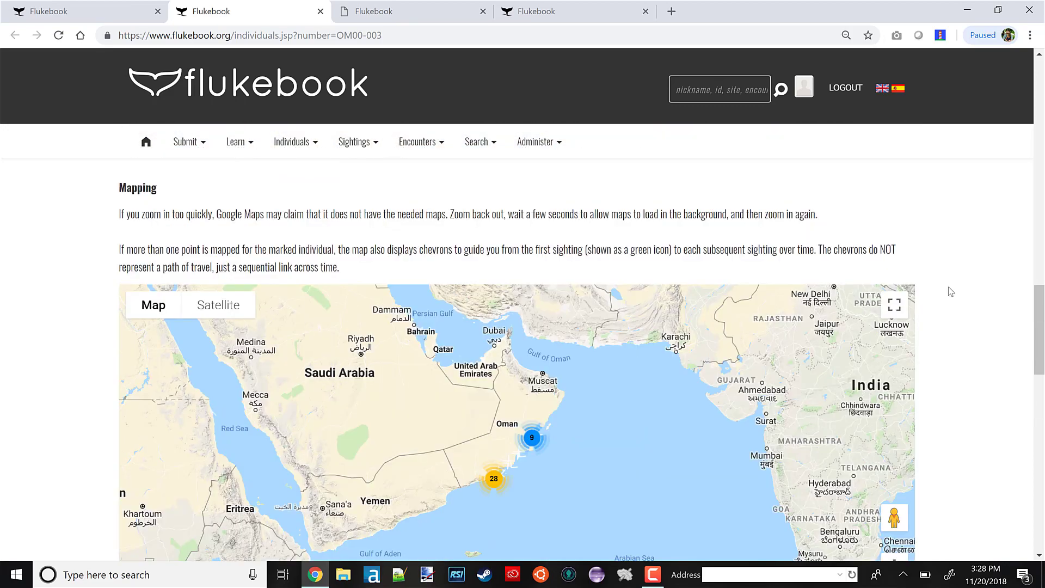
pyautogui.scroll(8, 951, 292)
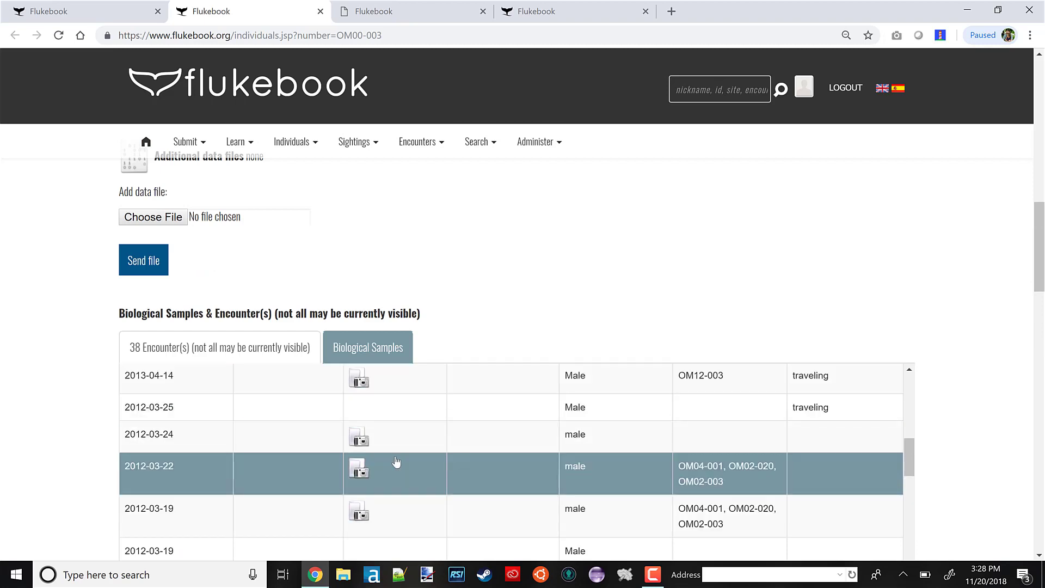
pyautogui.moveTo(1040, 245); pyautogui.dragTo(1013, 54)
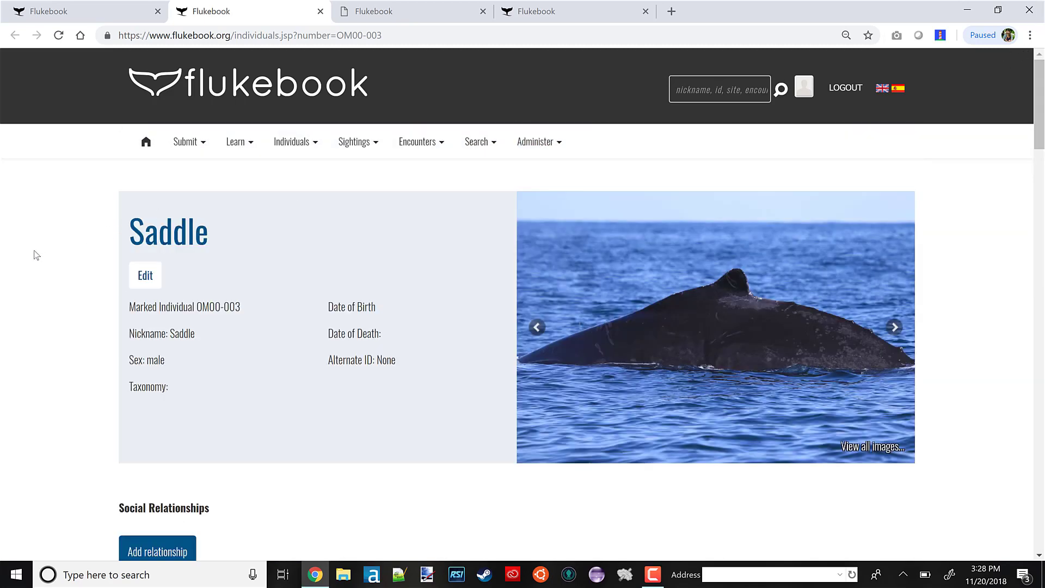
pyautogui.click(895, 328)
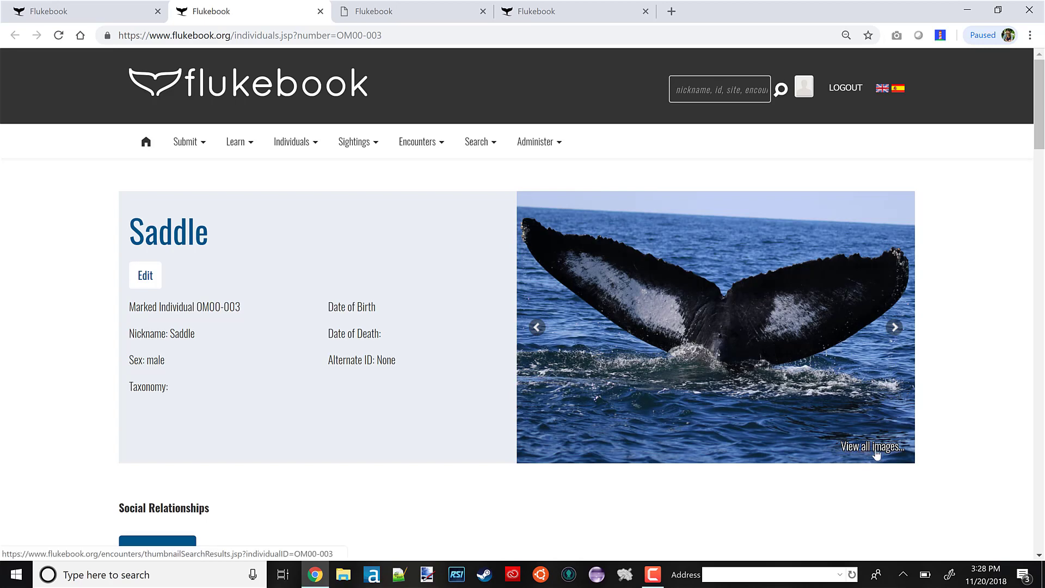
pyautogui.click(873, 447)
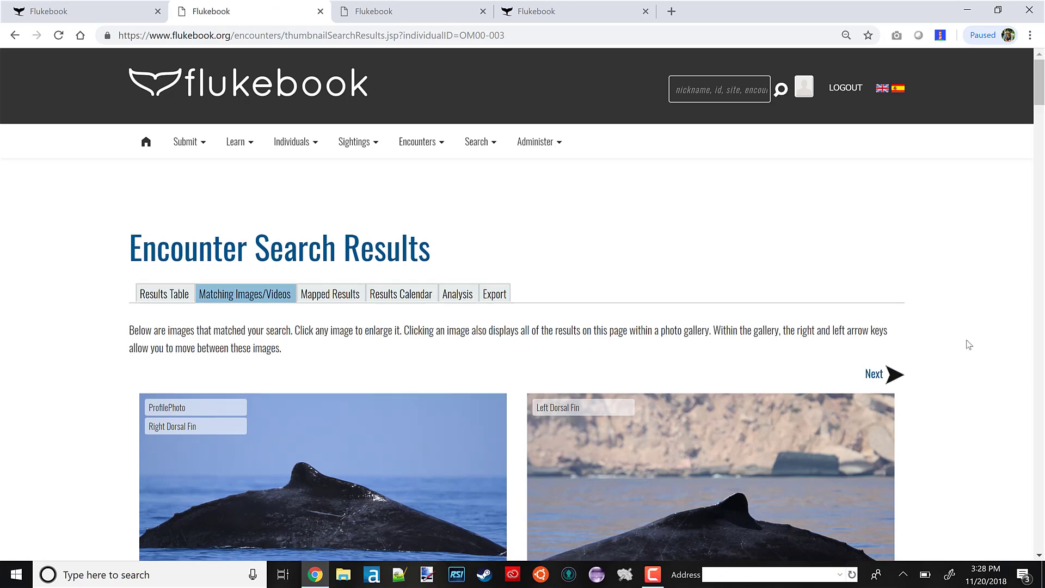
pyautogui.scroll(-3, 968, 345)
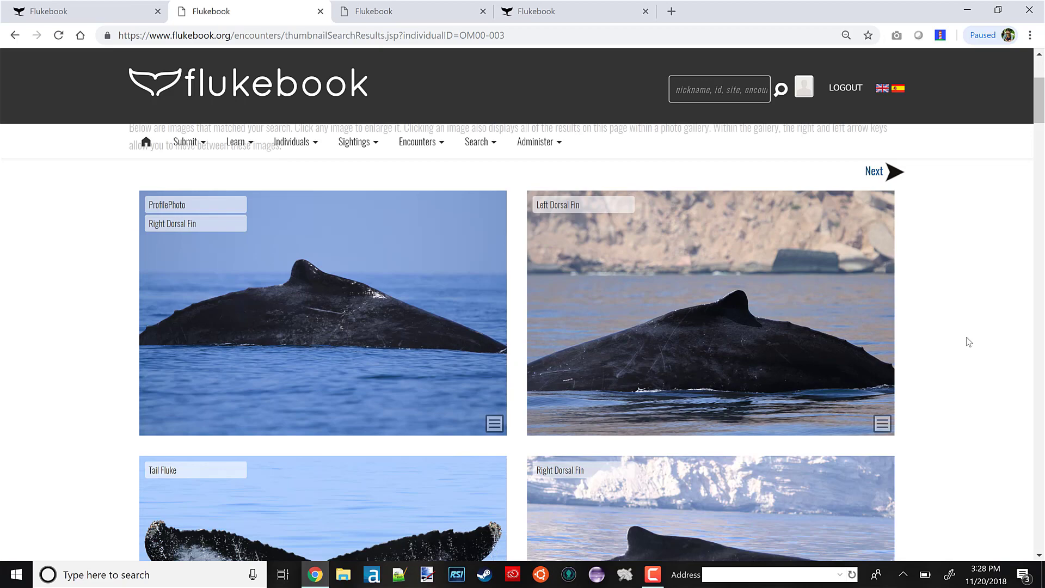
pyautogui.scroll(-3, 969, 342)
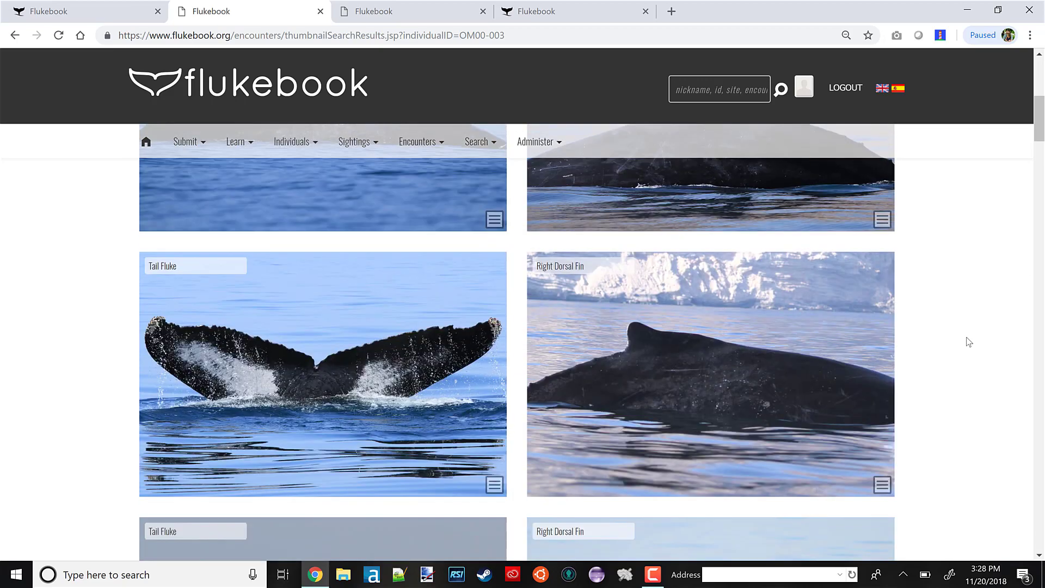
pyautogui.scroll(-6, 969, 342)
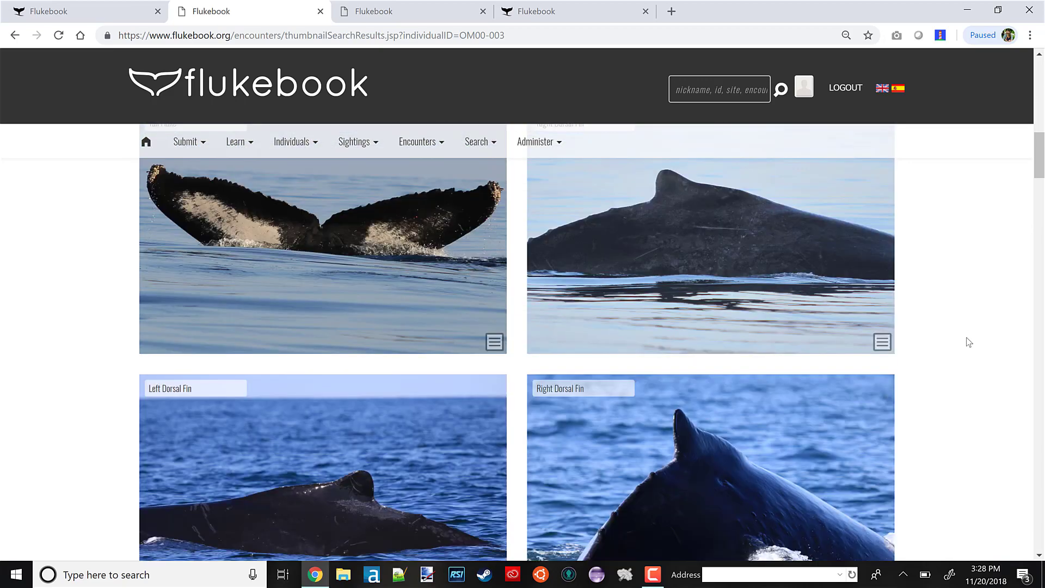
pyautogui.scroll(-7, 969, 342)
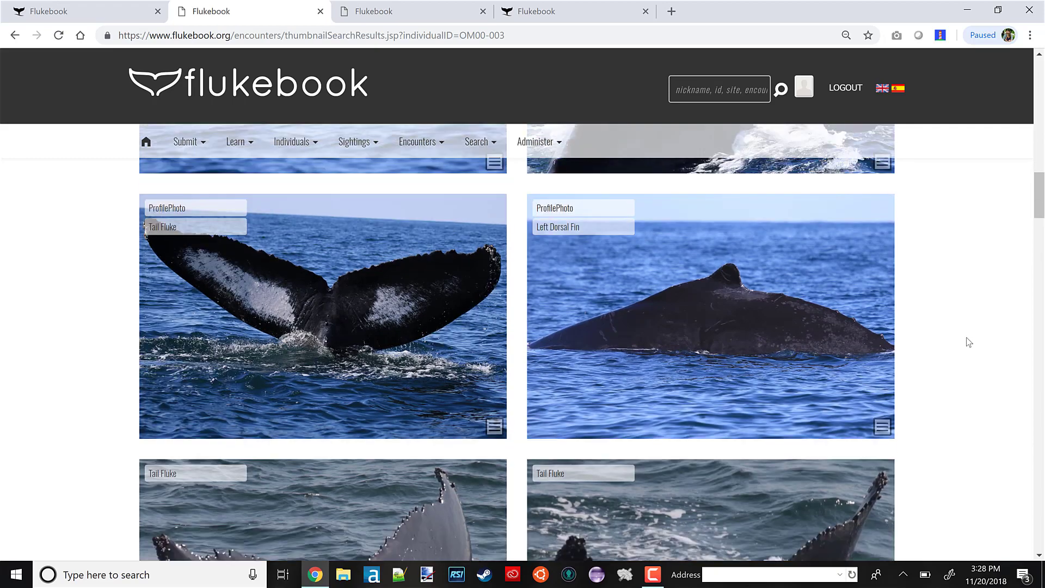
pyautogui.scroll(-9, 969, 342)
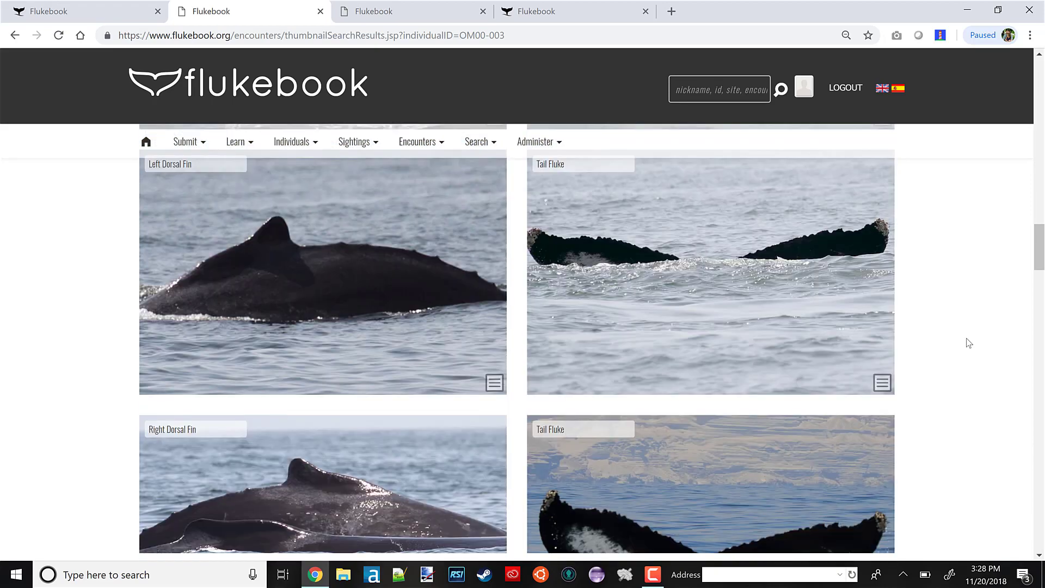
pyautogui.scroll(-6, 968, 345)
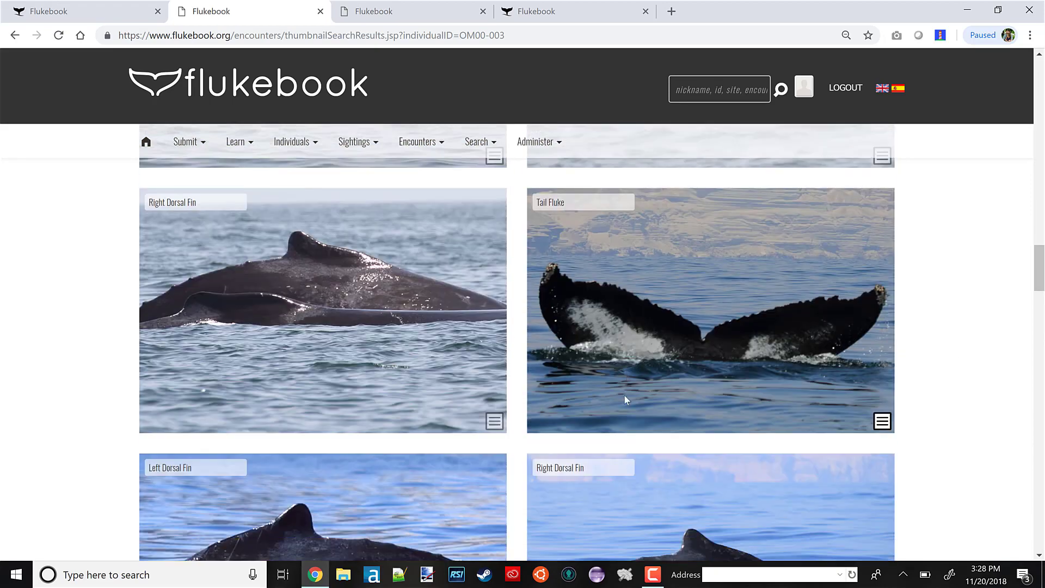
pyautogui.scroll(-6, 470, 389)
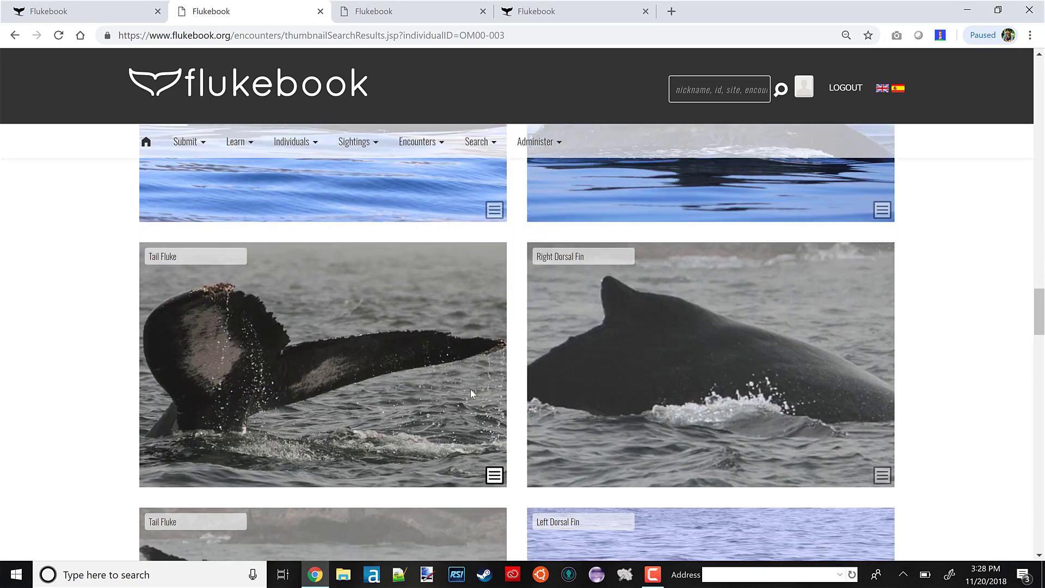
pyautogui.scroll(-5, 471, 389)
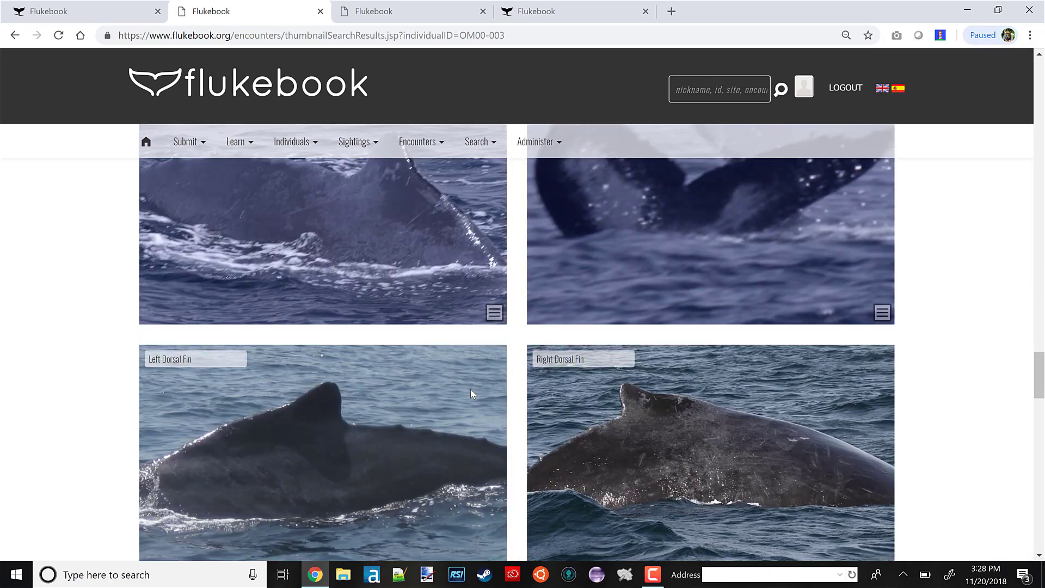
pyautogui.scroll(-4, 471, 389)
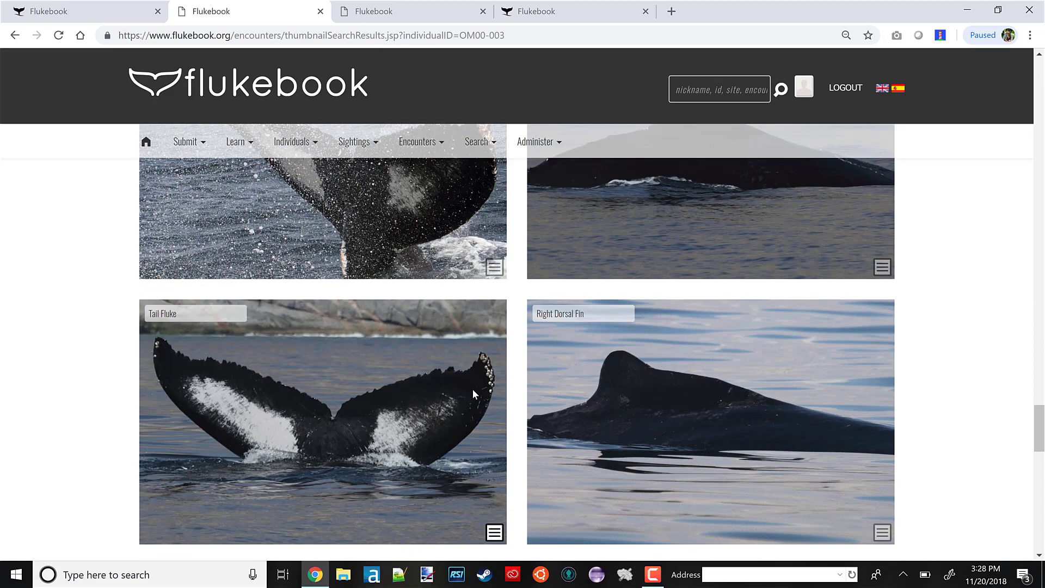
pyautogui.scroll(-3, 473, 389)
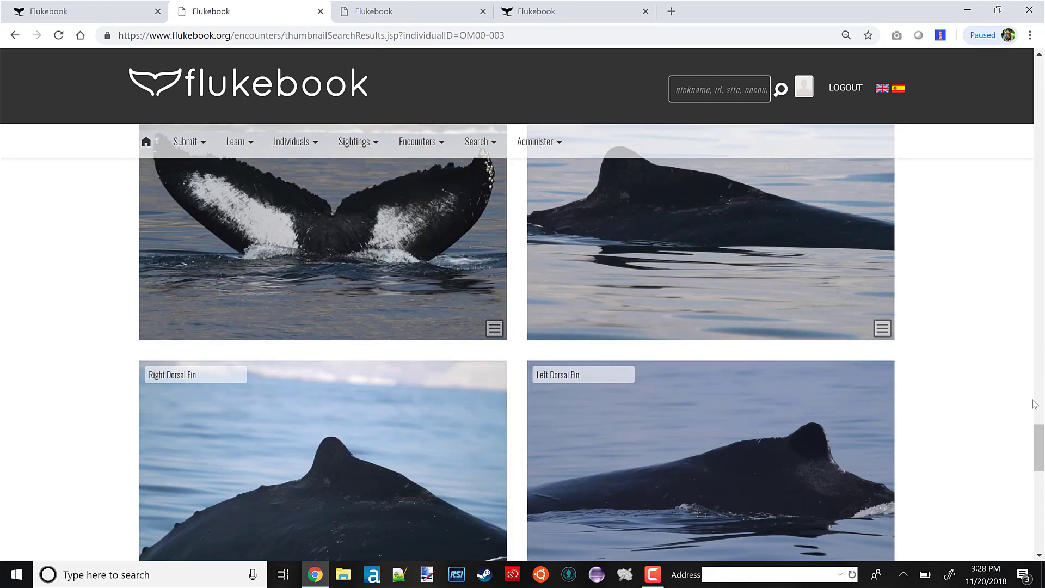
pyautogui.moveTo(1034, 404); pyautogui.dragTo(1031, 196)
# Step: Scroll the OM00-003 gallery to the tail fluke and left dorsal fin ProfilePhoto images
pyautogui.scroll(-2, 385, 352)
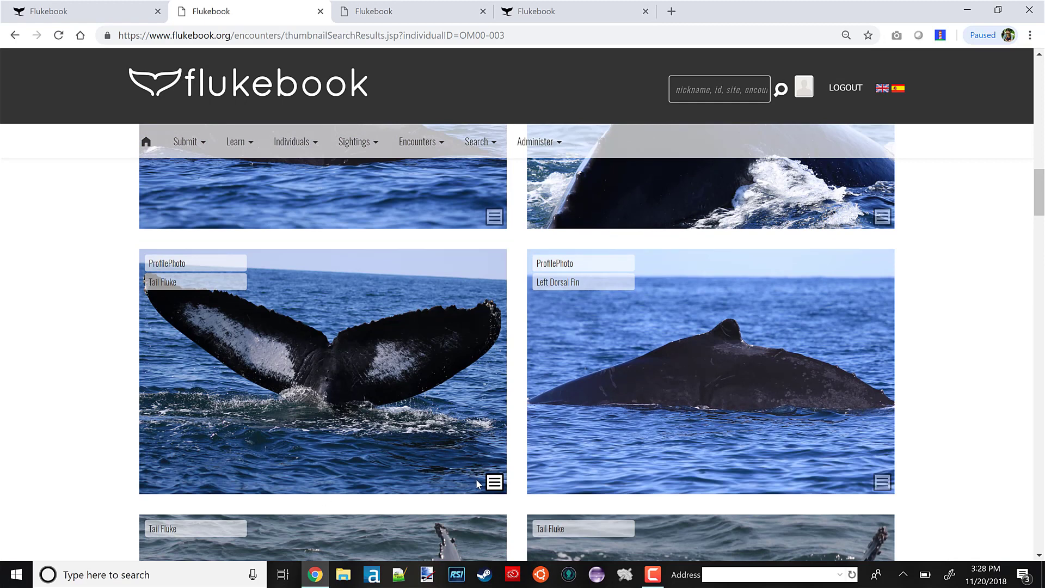
pyautogui.moveTo(166, 265)
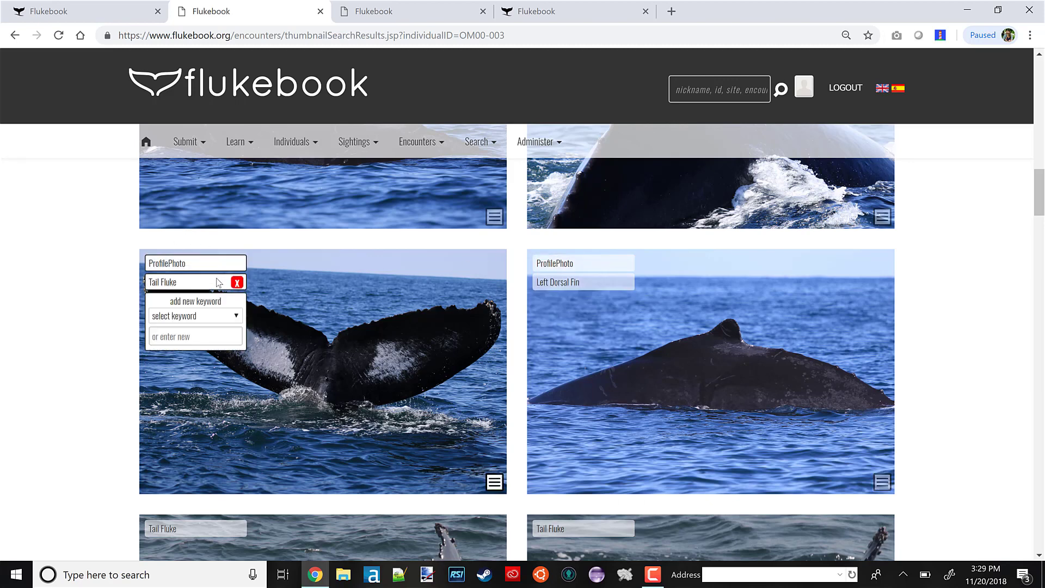
pyautogui.scroll(5, 224, 266)
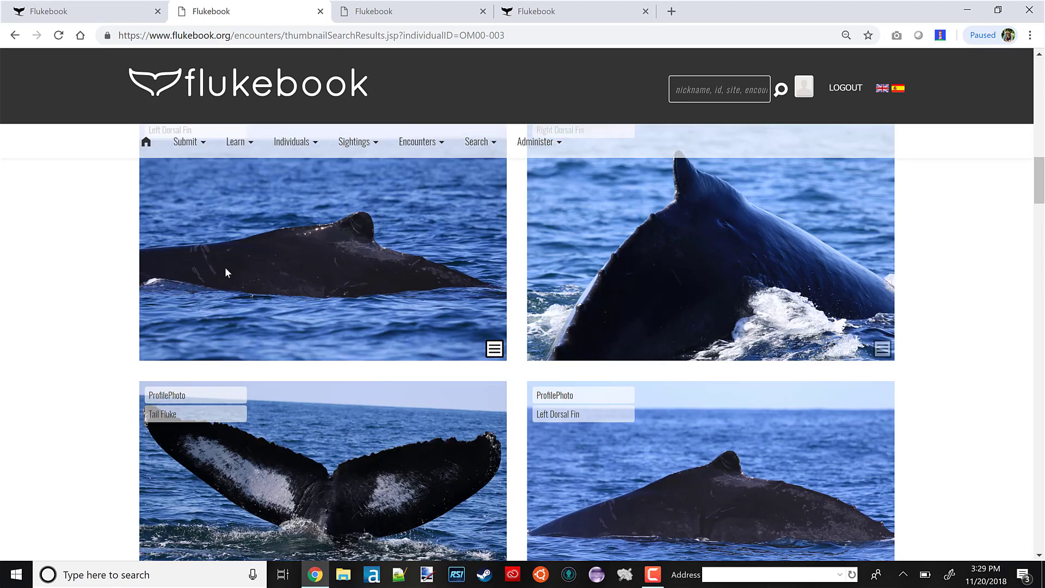
pyautogui.scroll(-5, 570, 320)
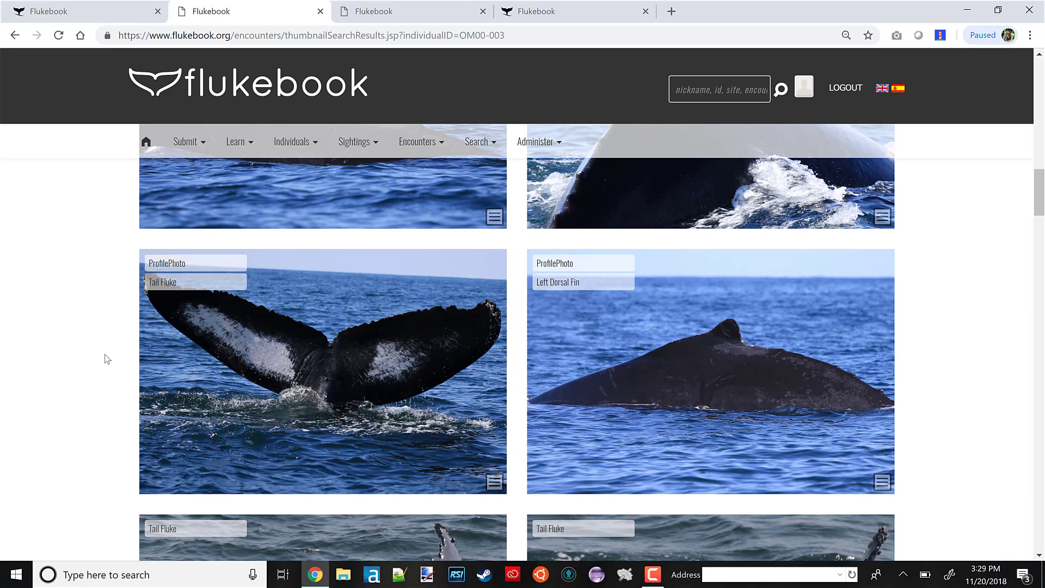
pyautogui.scroll(-1, 107, 359)
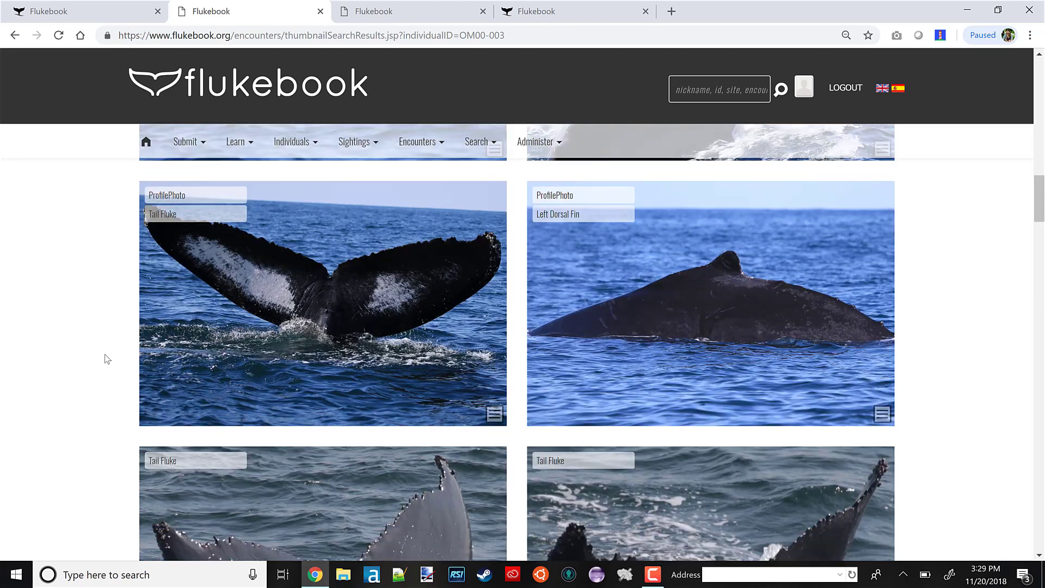
# Step: Always allow flukebook.org pop-ups in Chrome and start matching the tail fluke photo
pyautogui.click(496, 420)
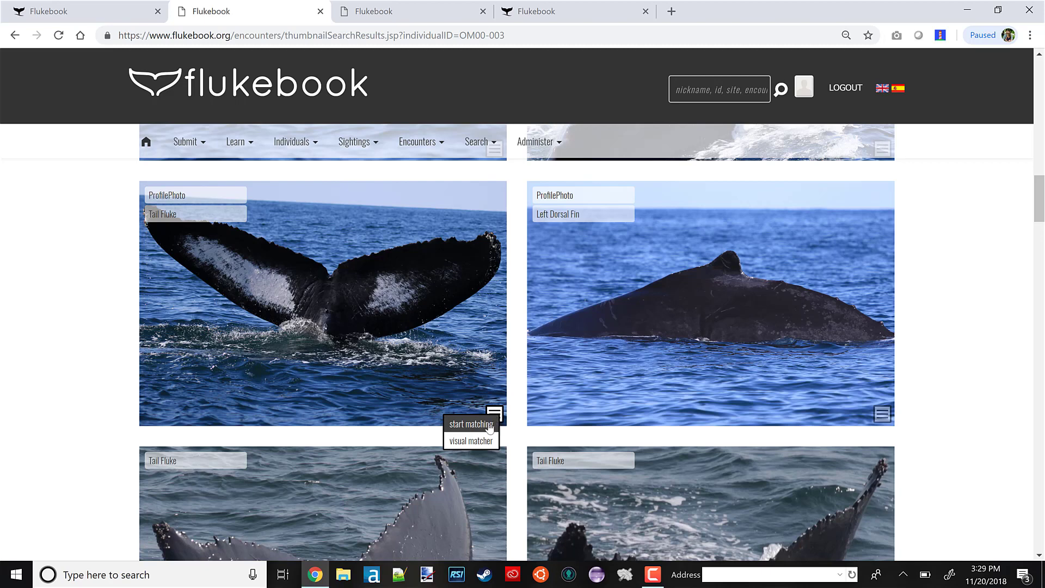
pyautogui.click(489, 428)
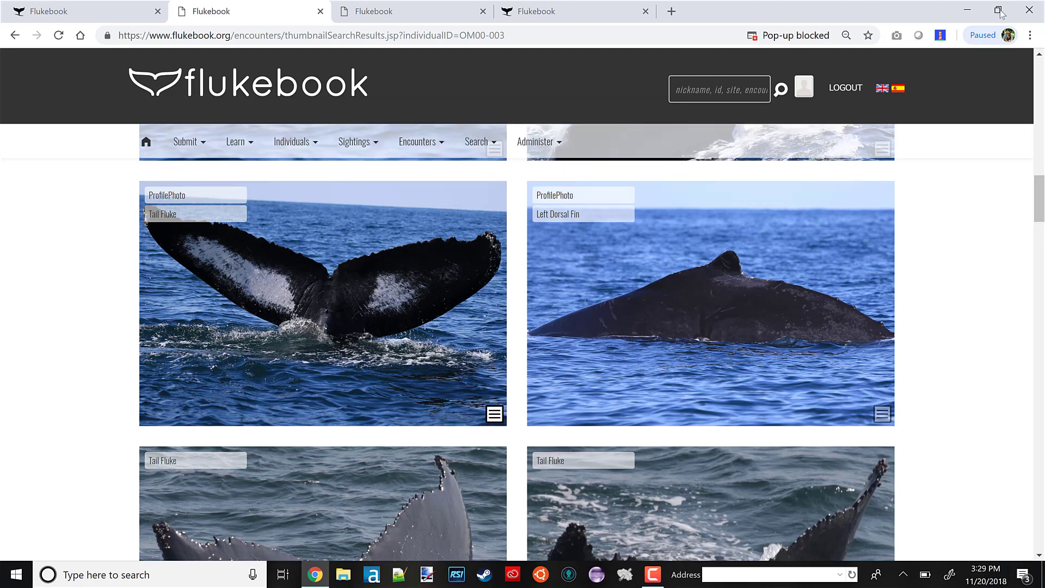
pyautogui.click(824, 36)
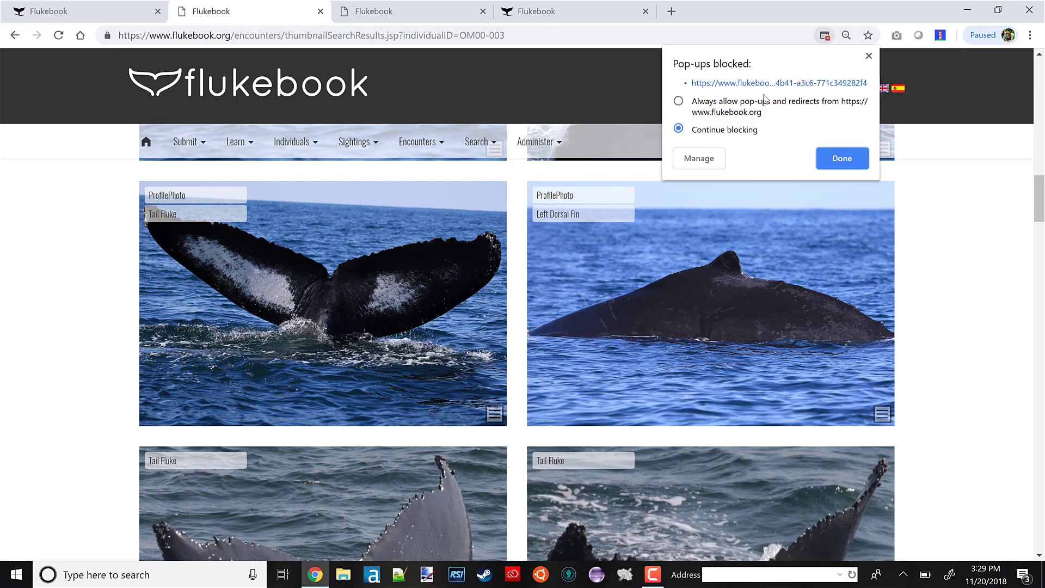
pyautogui.click(679, 102)
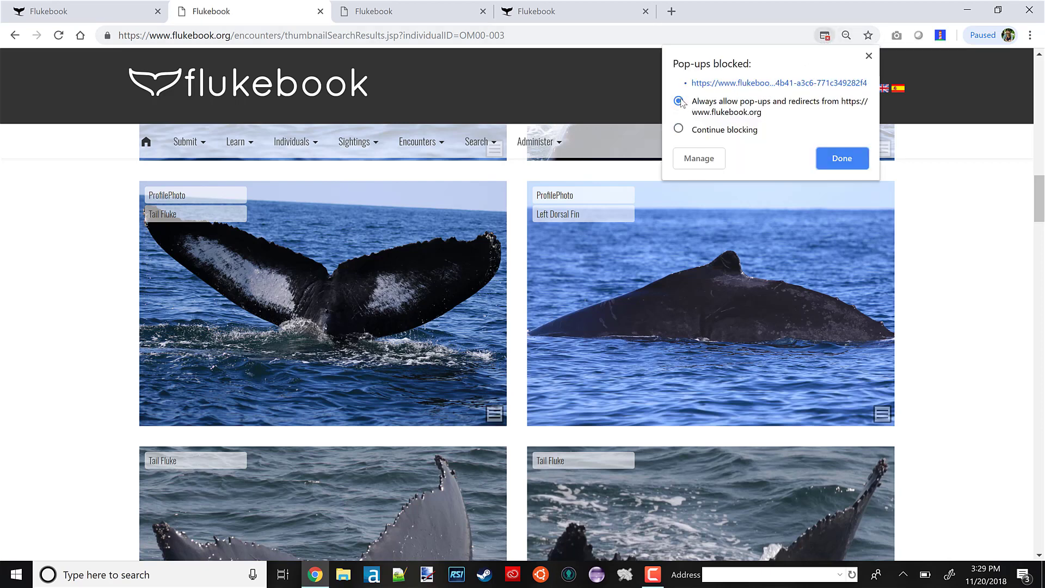
pyautogui.click(842, 158)
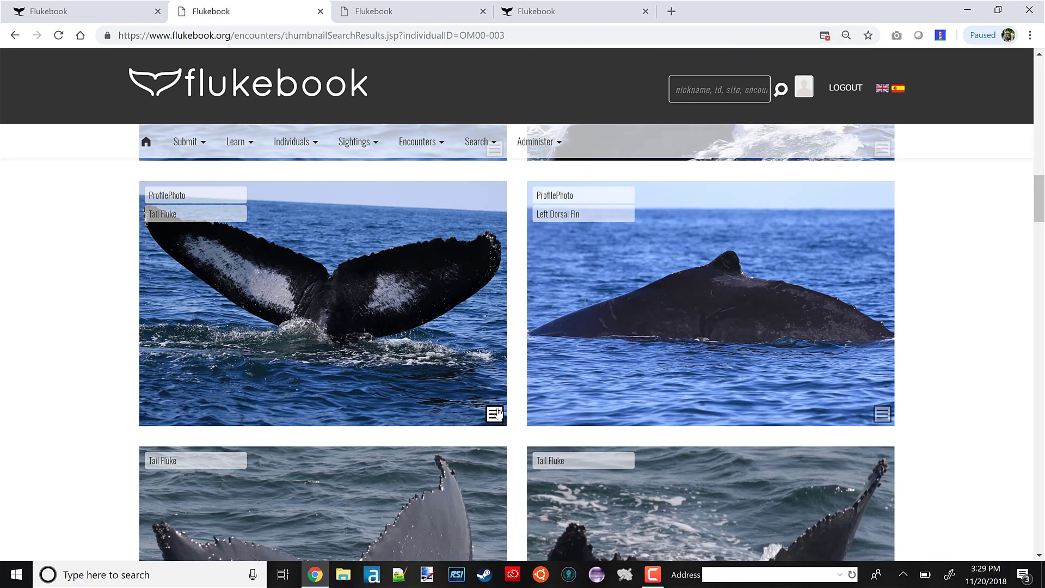
pyautogui.click(495, 414)
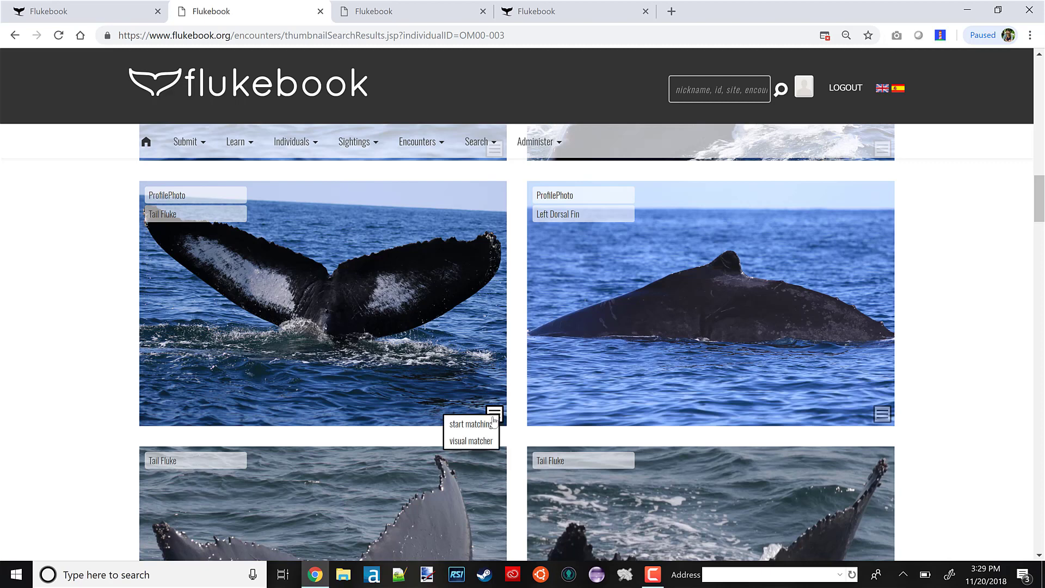
pyautogui.click(494, 423)
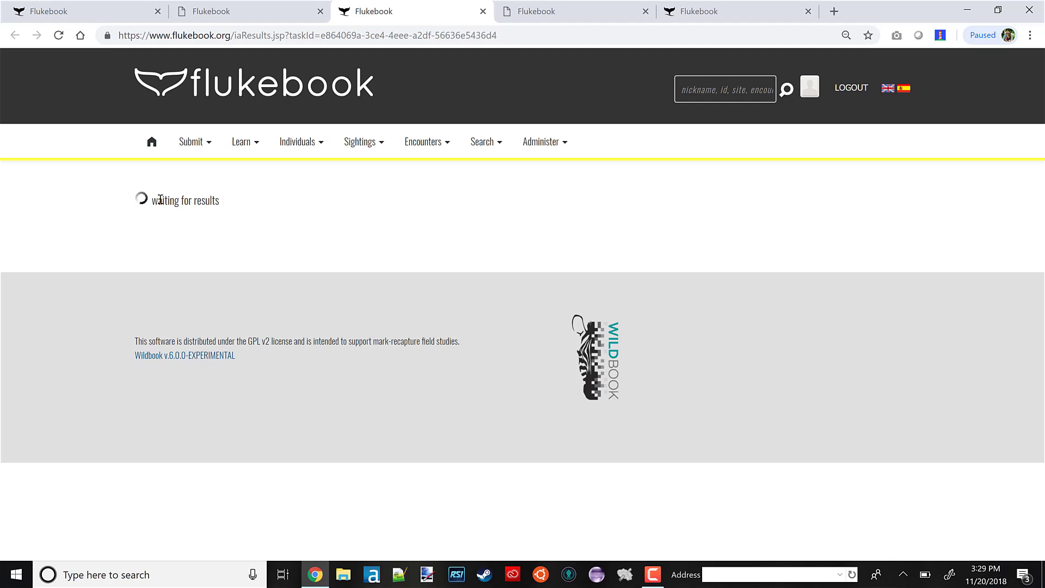
# Step: Switch to the OM00-003 encounter tab and scroll back to its top
pyautogui.click(533, 16)
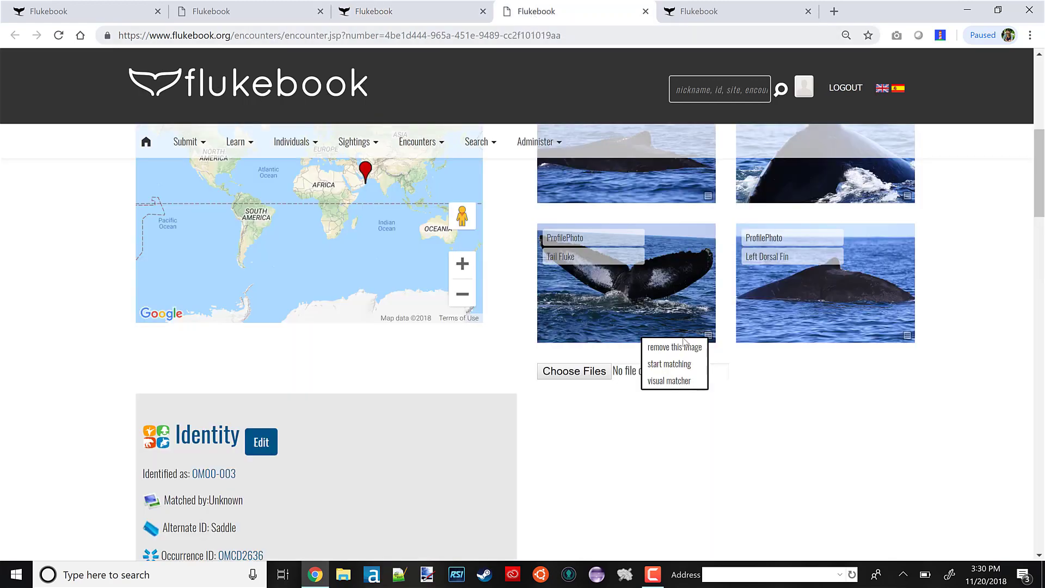
pyautogui.scroll(3, 684, 342)
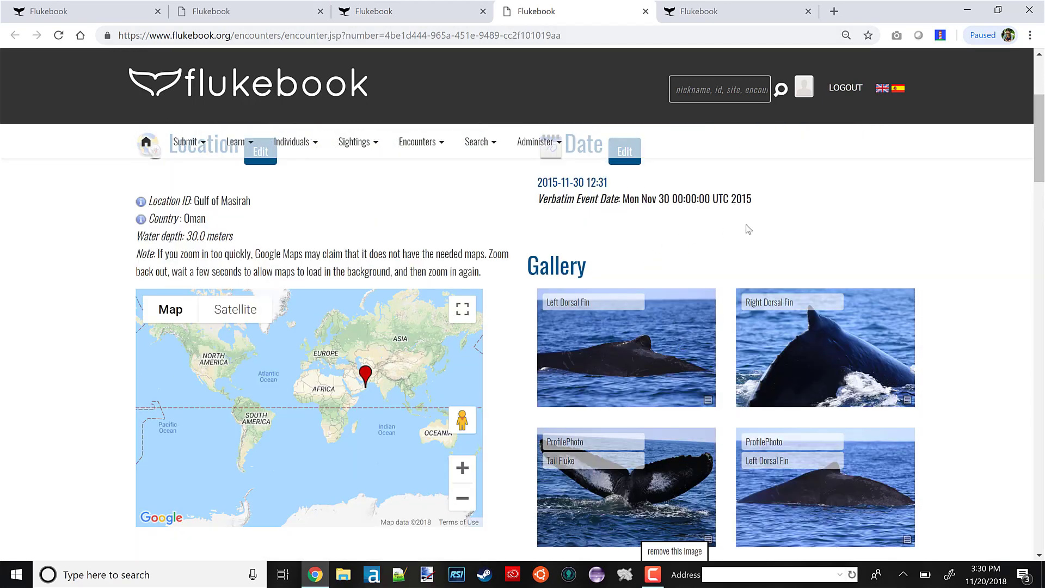
pyautogui.scroll(3, 749, 228)
pyautogui.click(737, 16)
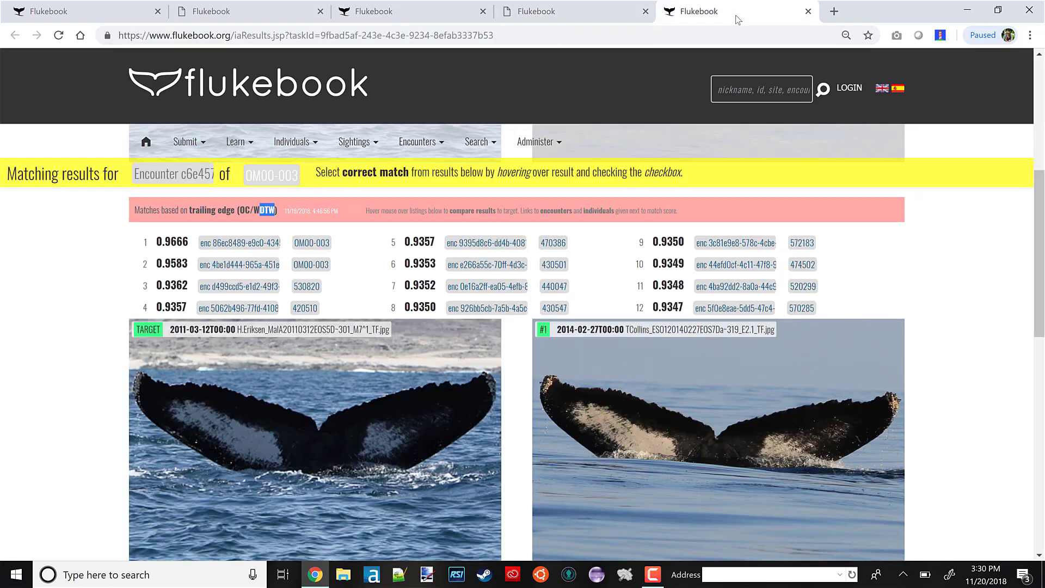
pyautogui.scroll(6, 936, 359)
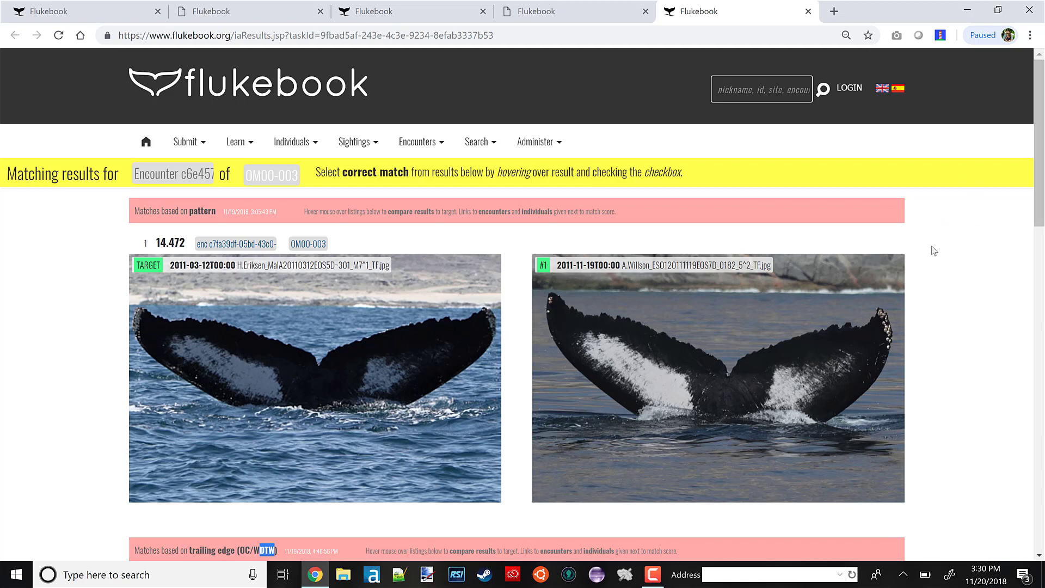
pyautogui.scroll(-5, 941, 324)
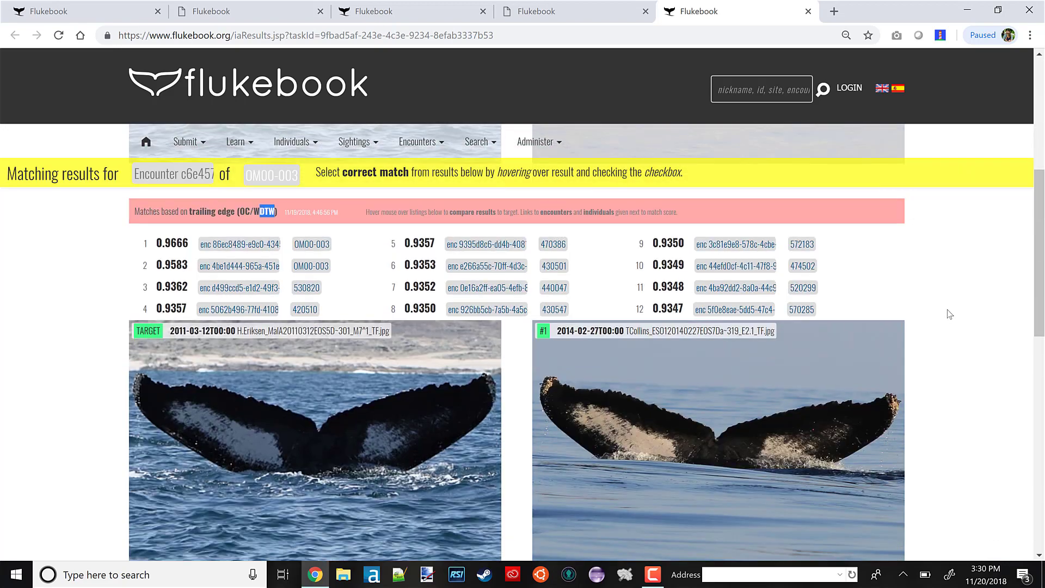
pyautogui.scroll(5, 948, 311)
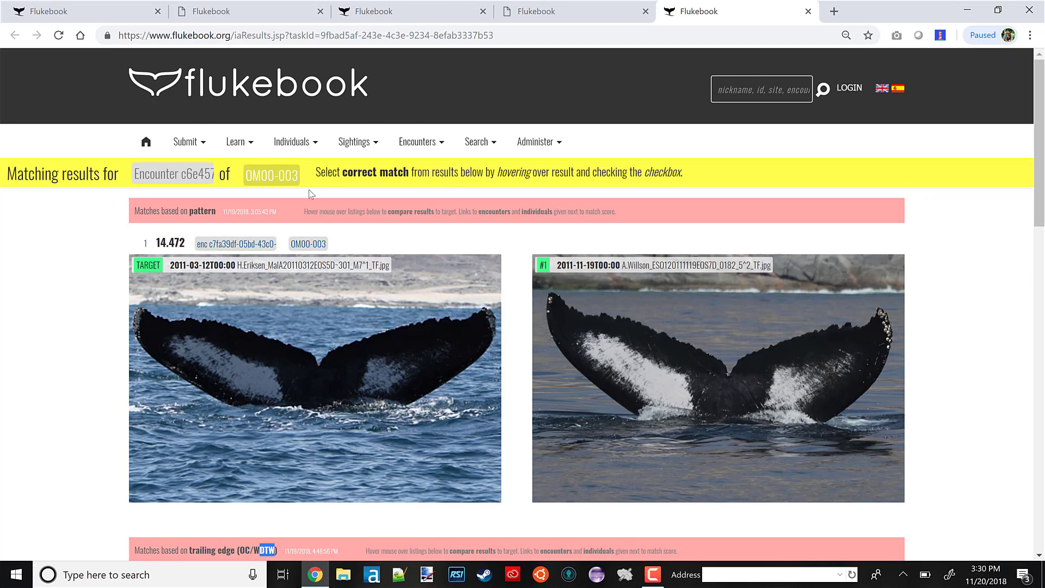
pyautogui.moveTo(319, 253)
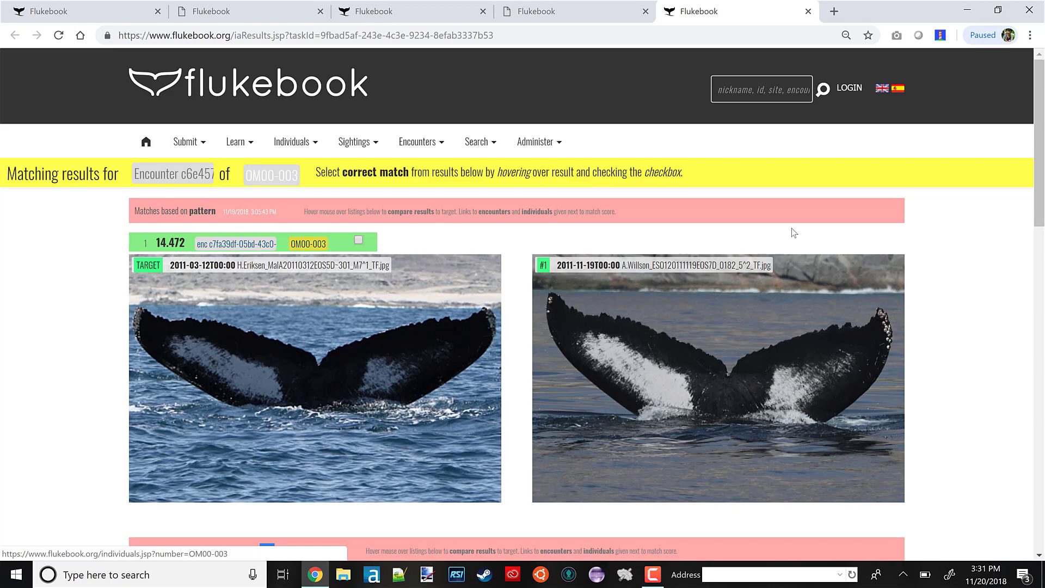
pyautogui.scroll(-3, 926, 227)
pyautogui.scroll(-3, 936, 221)
pyautogui.scroll(2, 948, 218)
pyautogui.scroll(5, 947, 234)
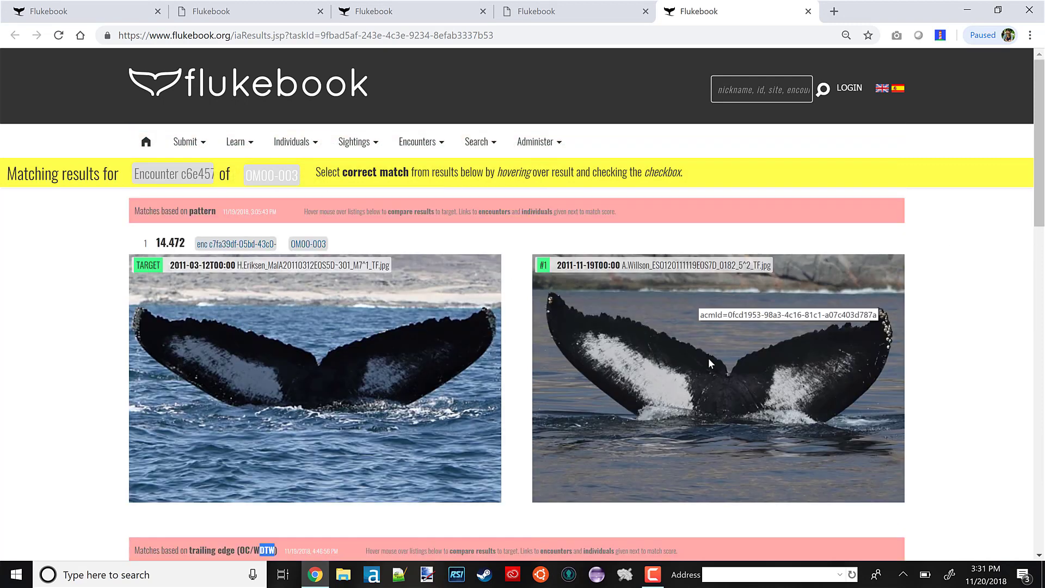
pyautogui.tripleClick(205, 207)
pyautogui.click(205, 207)
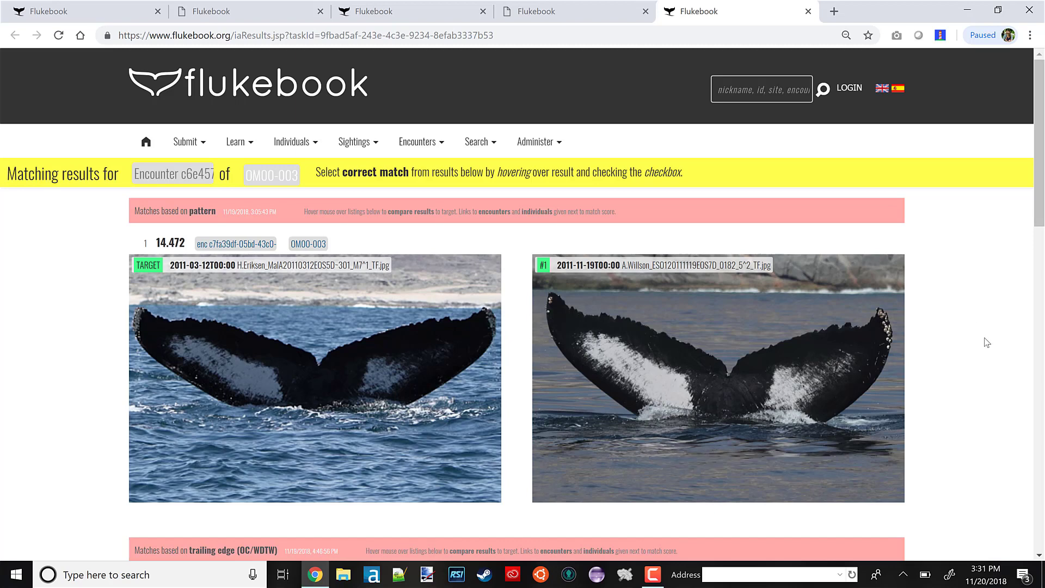
# Step: Scroll to the 'Matches based on trailing edge (OC/WDTW)' section and highlight its heading
pyautogui.scroll(-5, 987, 343)
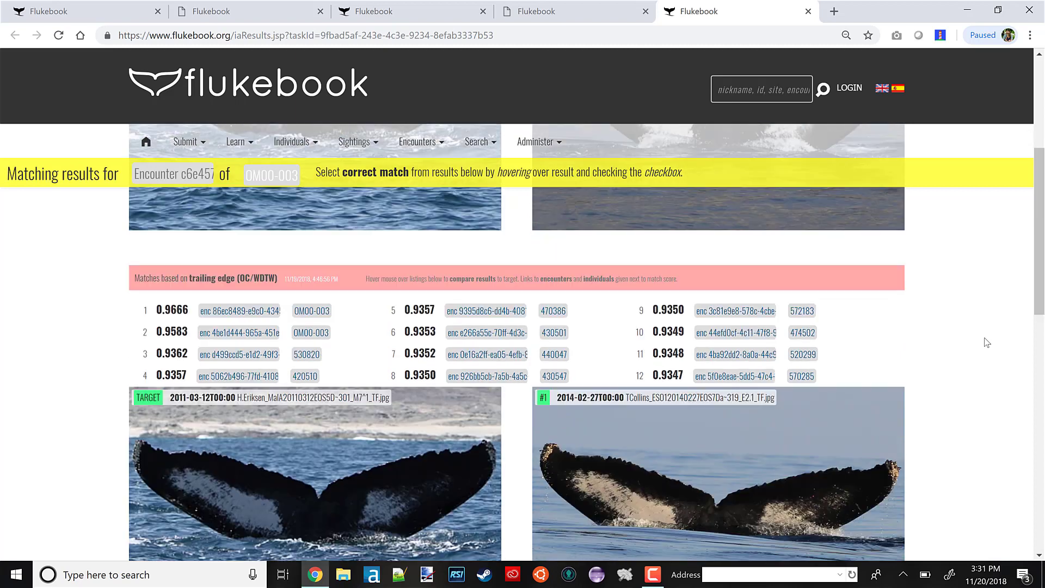
pyautogui.scroll(-1, 987, 342)
pyautogui.scroll(-2, 987, 343)
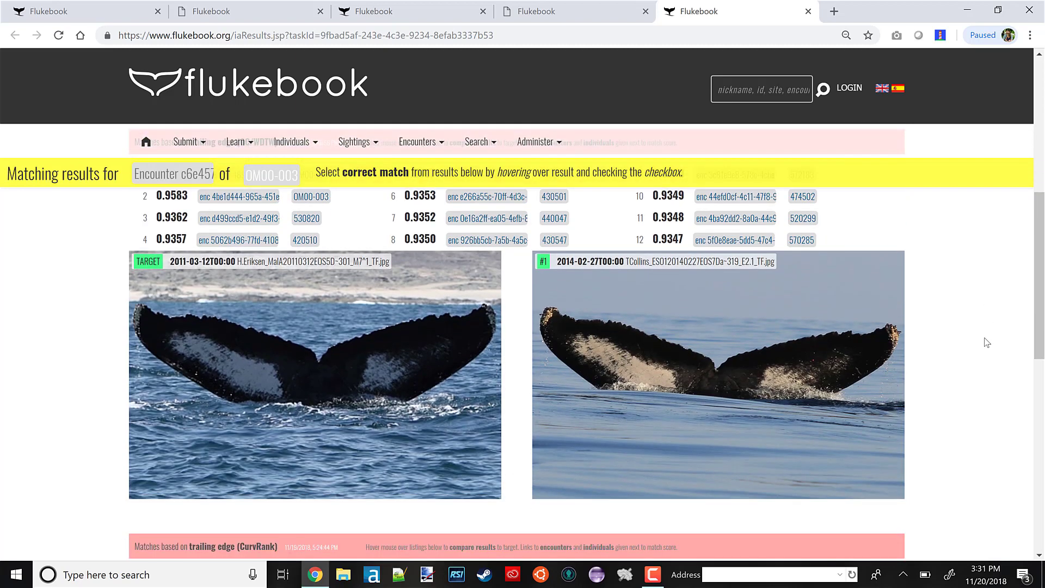
pyautogui.scroll(1, 987, 343)
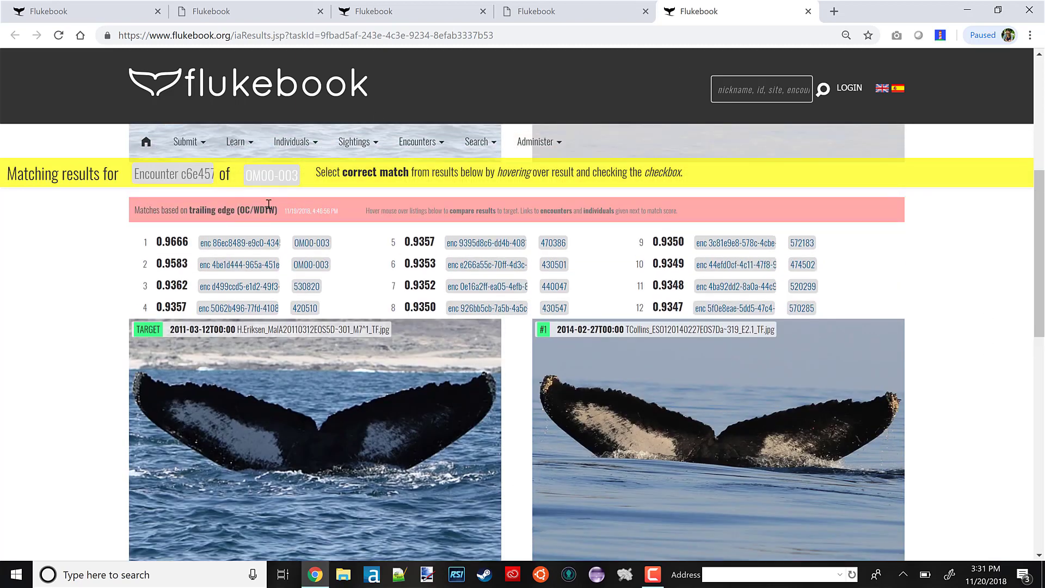
pyautogui.moveTo(271, 245)
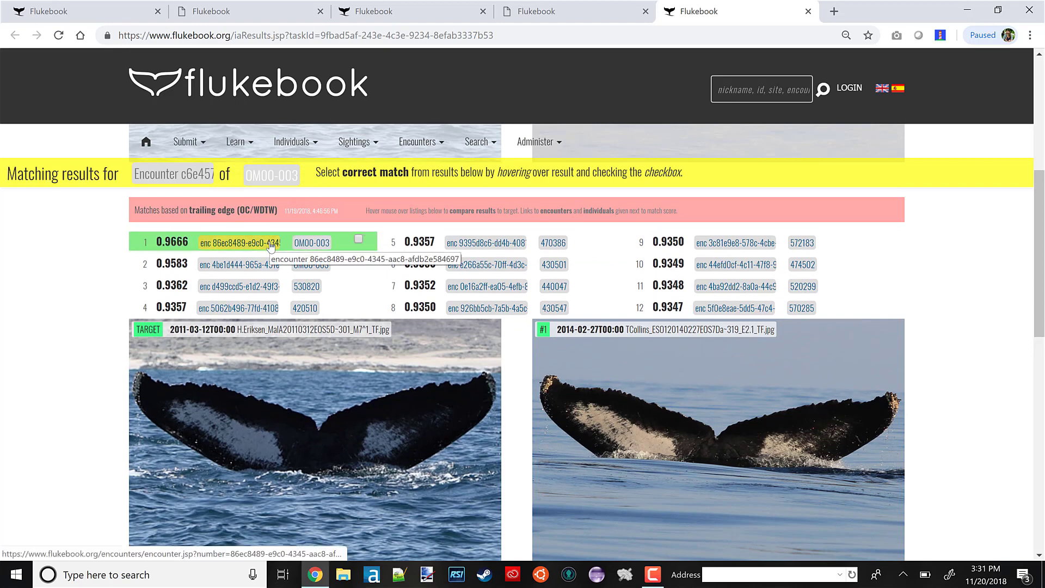
pyautogui.moveTo(270, 267)
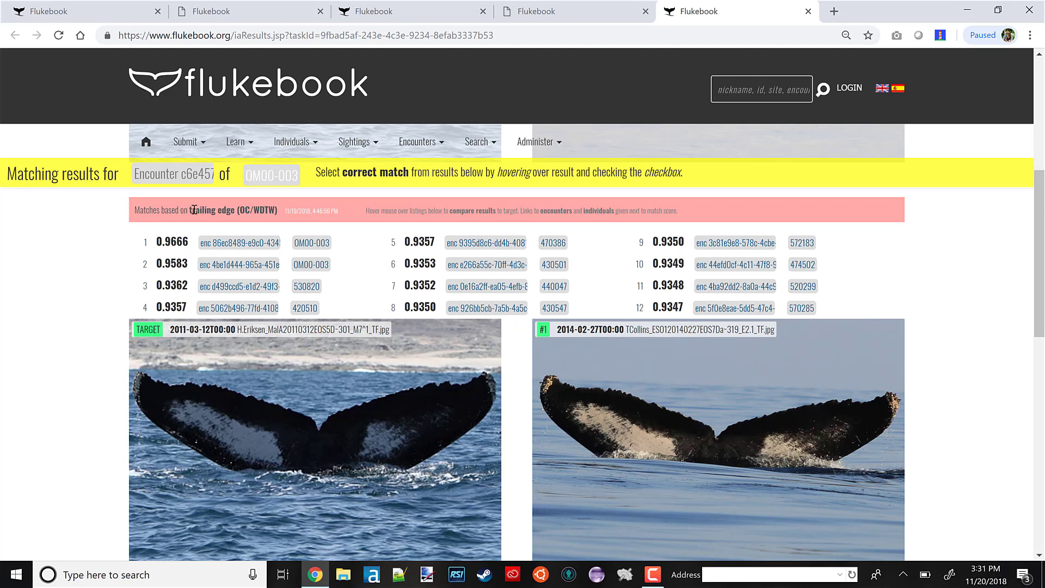
pyautogui.moveTo(194, 210); pyautogui.dragTo(276, 210)
pyautogui.click(262, 210)
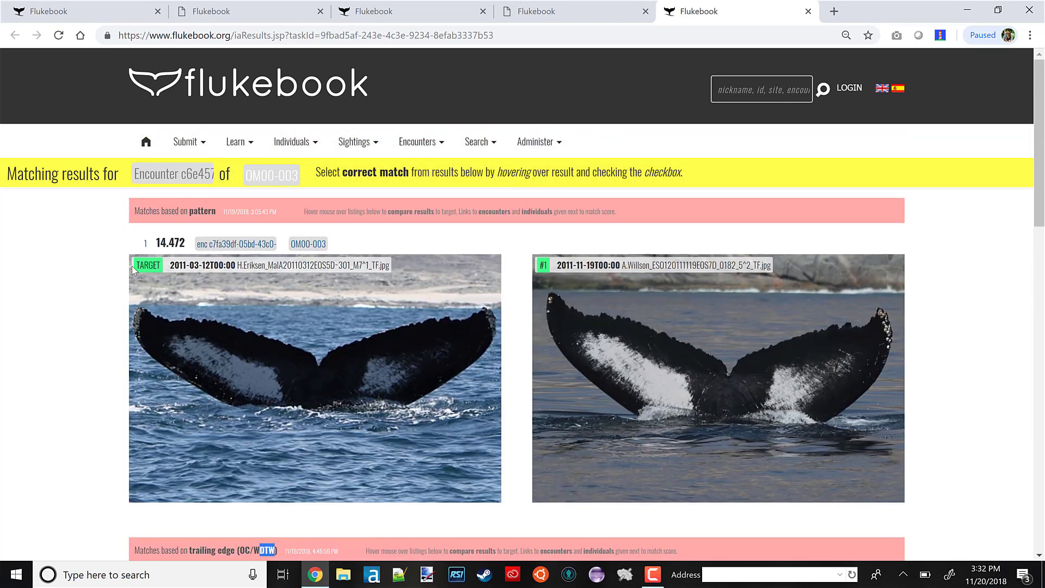
pyautogui.scroll(-6, 131, 266)
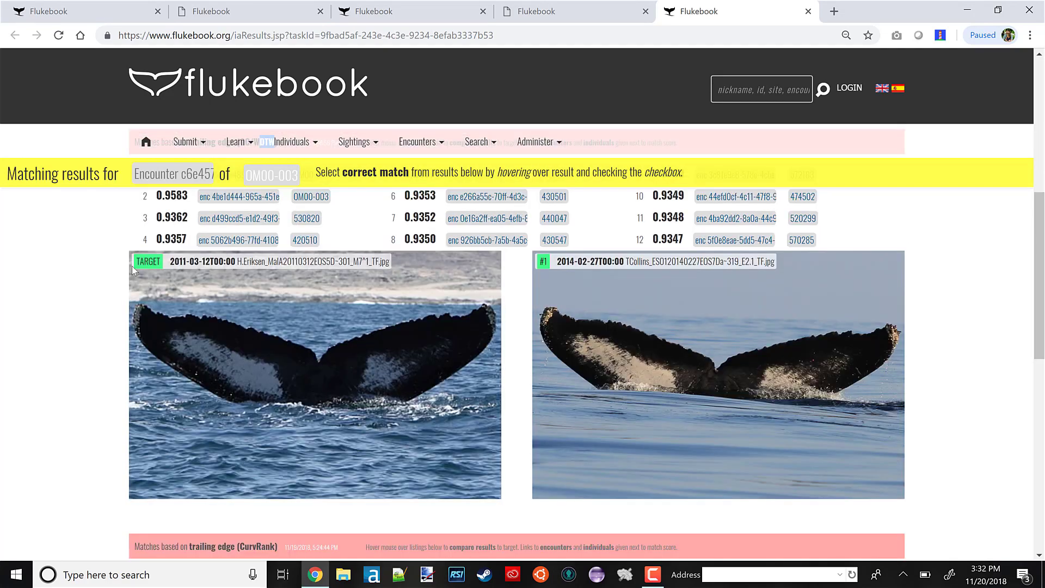
pyautogui.scroll(6, 132, 266)
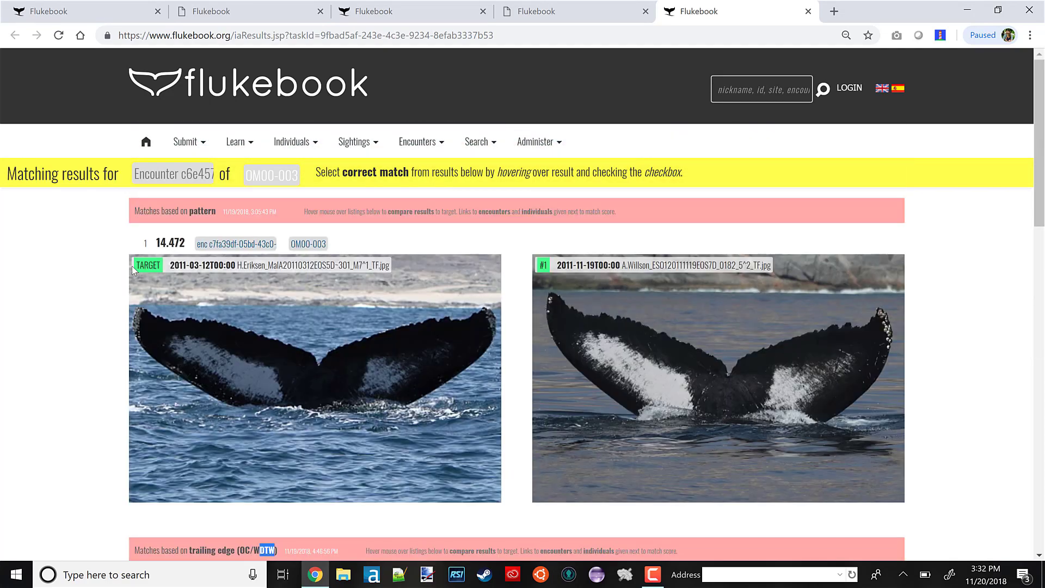
pyautogui.scroll(-5, 106, 289)
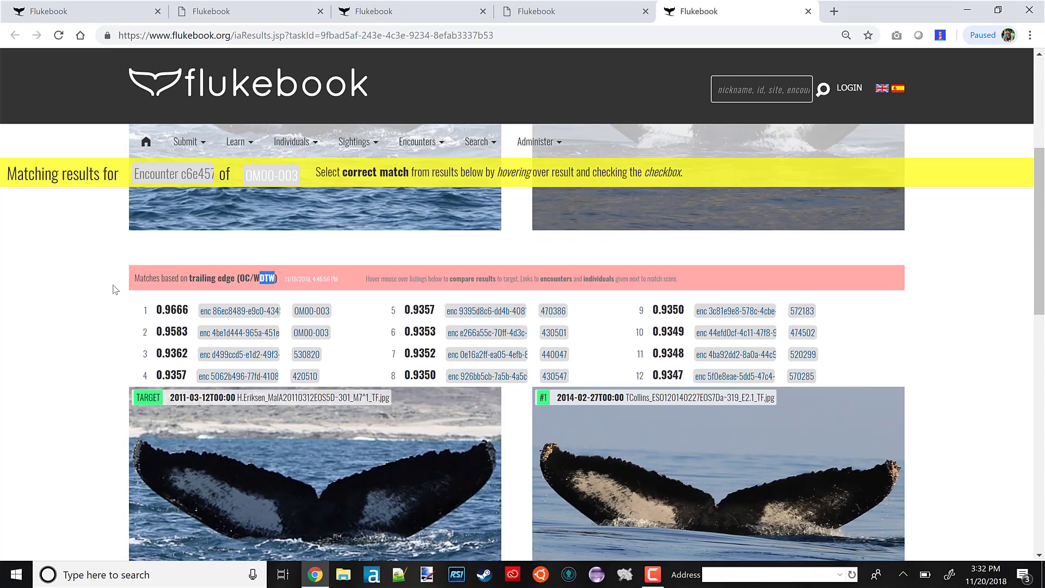
# Step: Scroll to the trailing edge (CurvRank) section and highlight the algorithm name
pyautogui.scroll(-3, 115, 289)
pyautogui.scroll(-2, 115, 289)
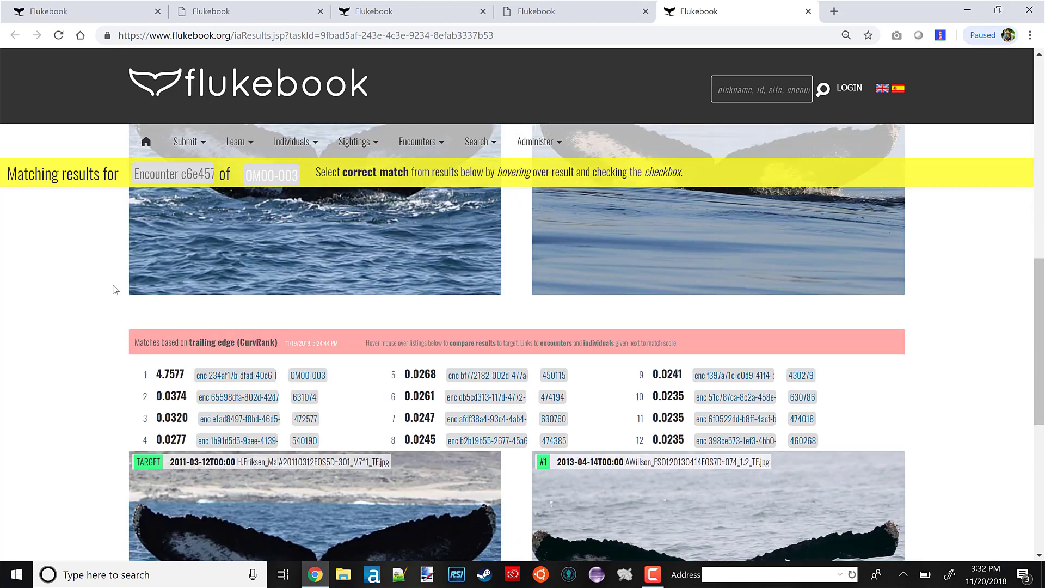
pyautogui.scroll(-2, 115, 289)
pyautogui.scroll(5, 115, 291)
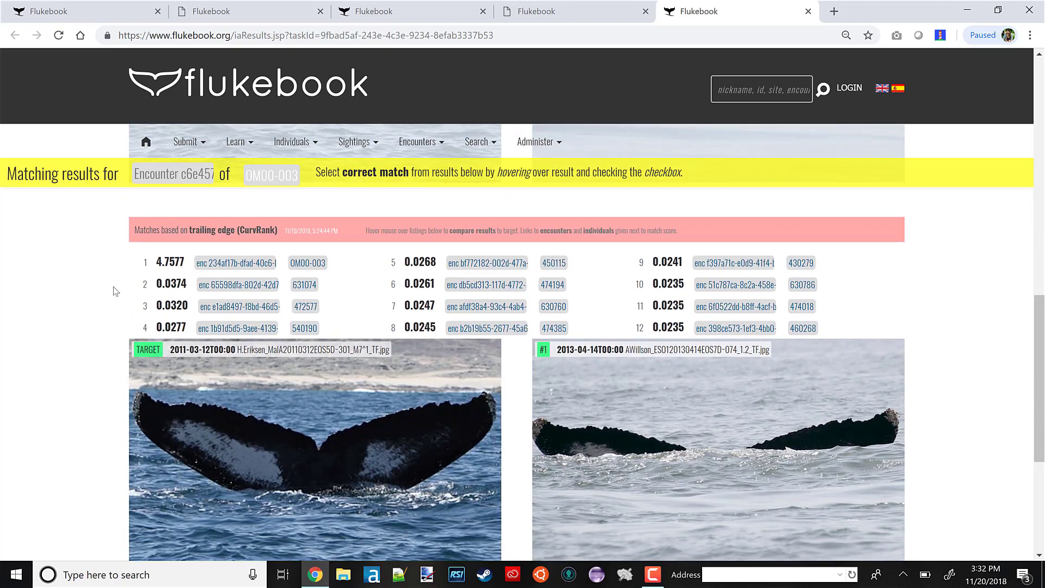
pyautogui.scroll(-3, 116, 292)
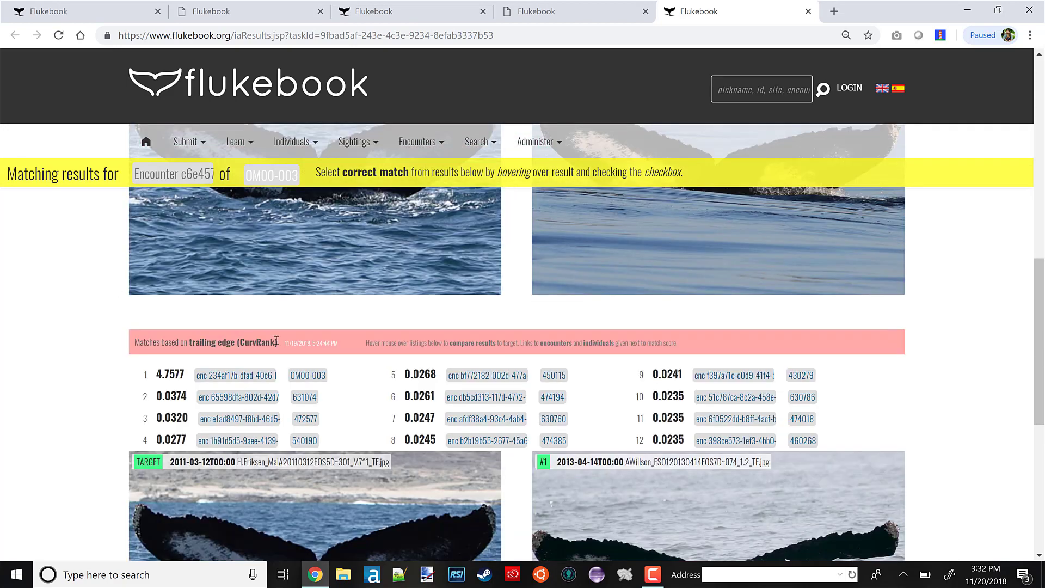
pyautogui.moveTo(225, 344); pyautogui.dragTo(283, 354)
pyautogui.click(72, 432)
# Step: Compare the first-ranked OM00-003 fluke (4.7577) with the target fluke image
pyautogui.scroll(-2, 74, 430)
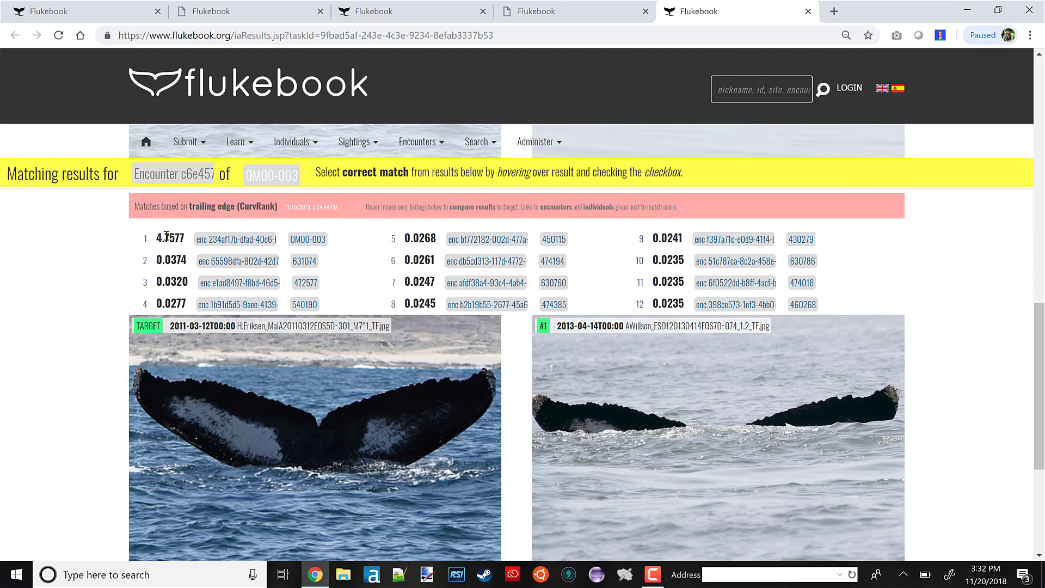
pyautogui.moveTo(167, 235)
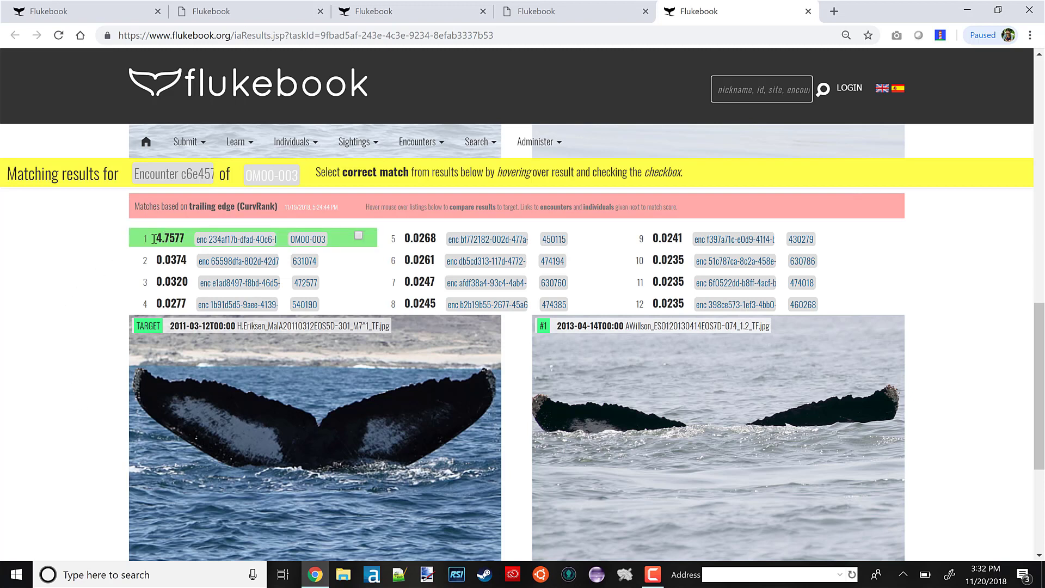
pyautogui.scroll(-3, 117, 373)
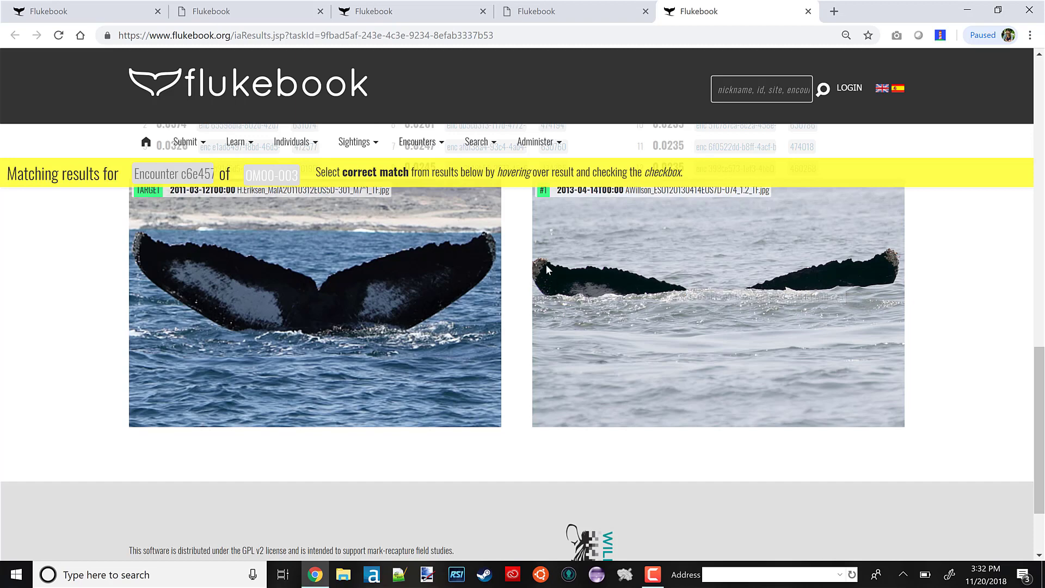
pyautogui.scroll(4, 945, 353)
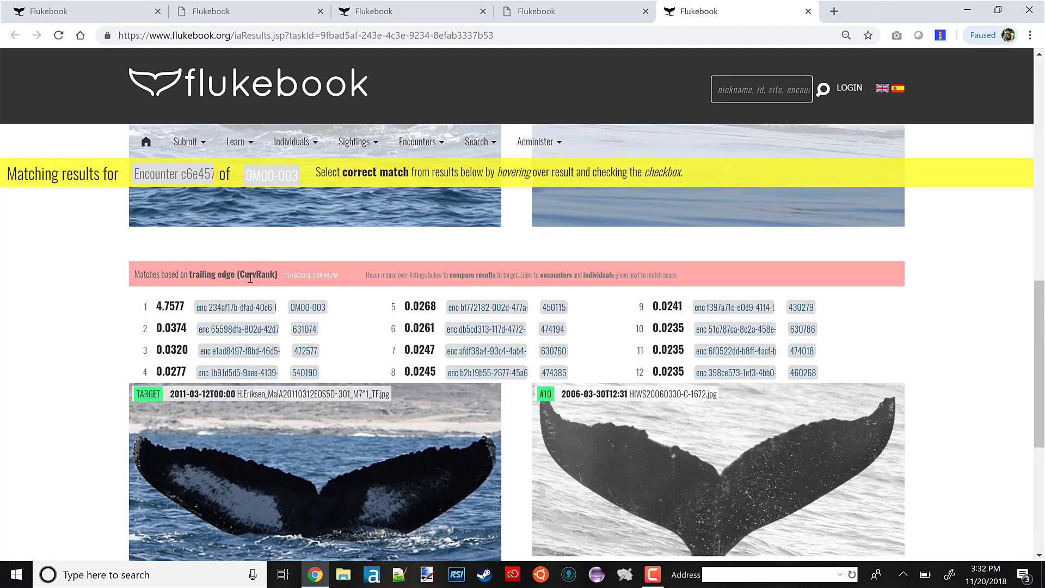
pyautogui.moveTo(253, 308)
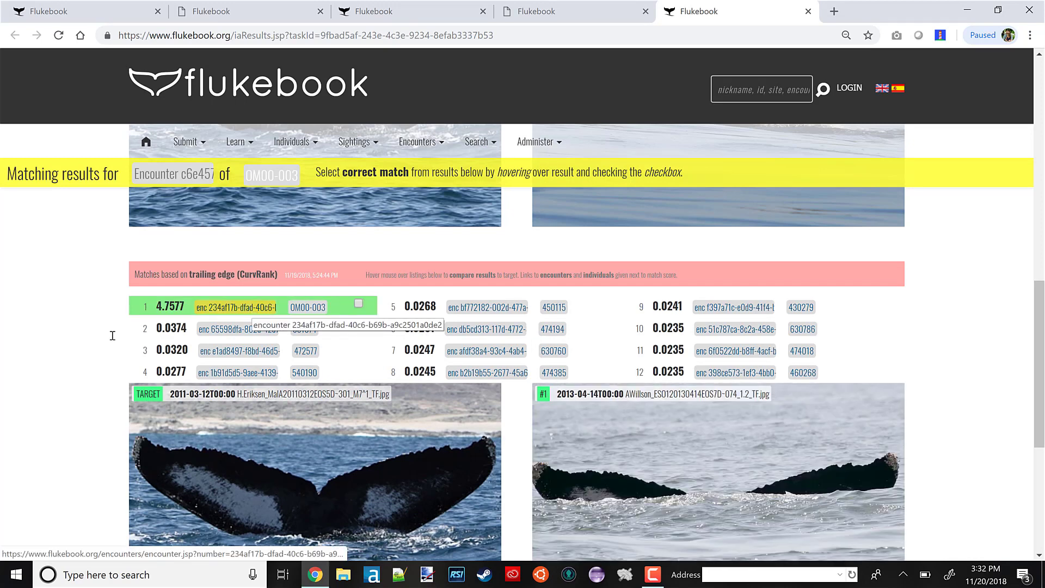
# Step: Confirm the top-ranked pattern match as the match for OM00-003
pyautogui.scroll(6, 76, 337)
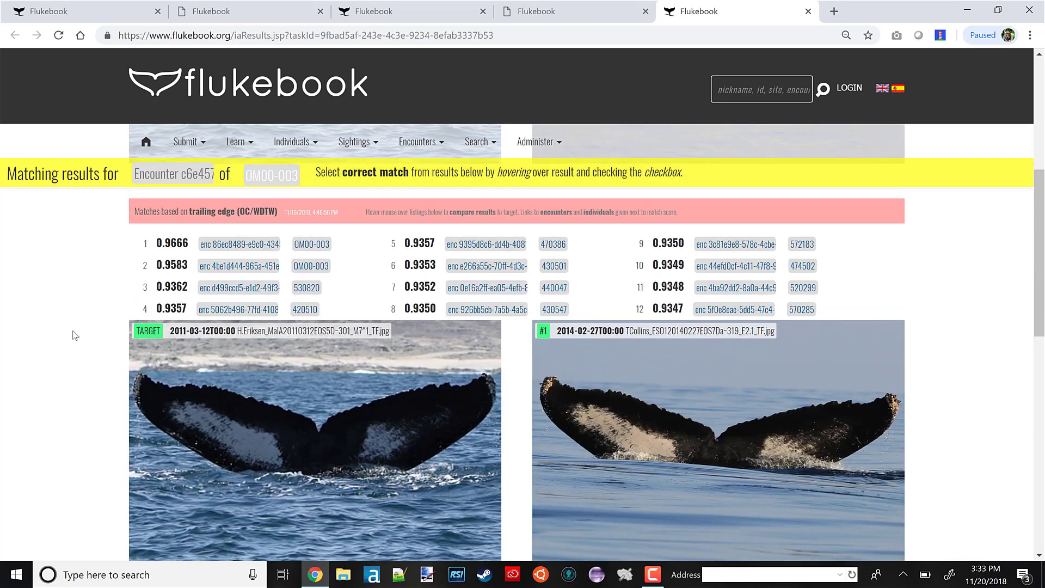
pyautogui.scroll(6, 75, 335)
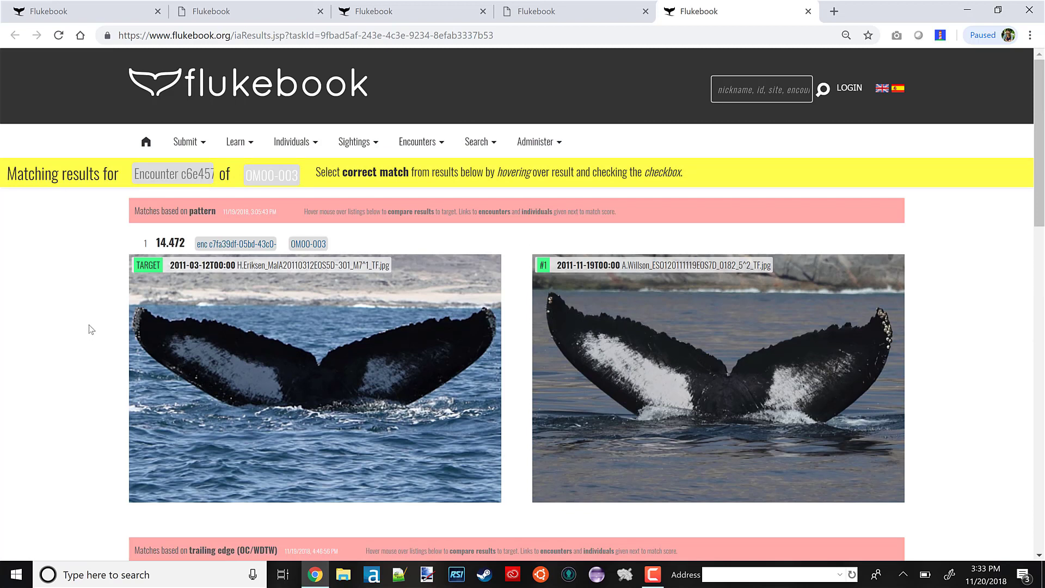
pyautogui.moveTo(247, 251)
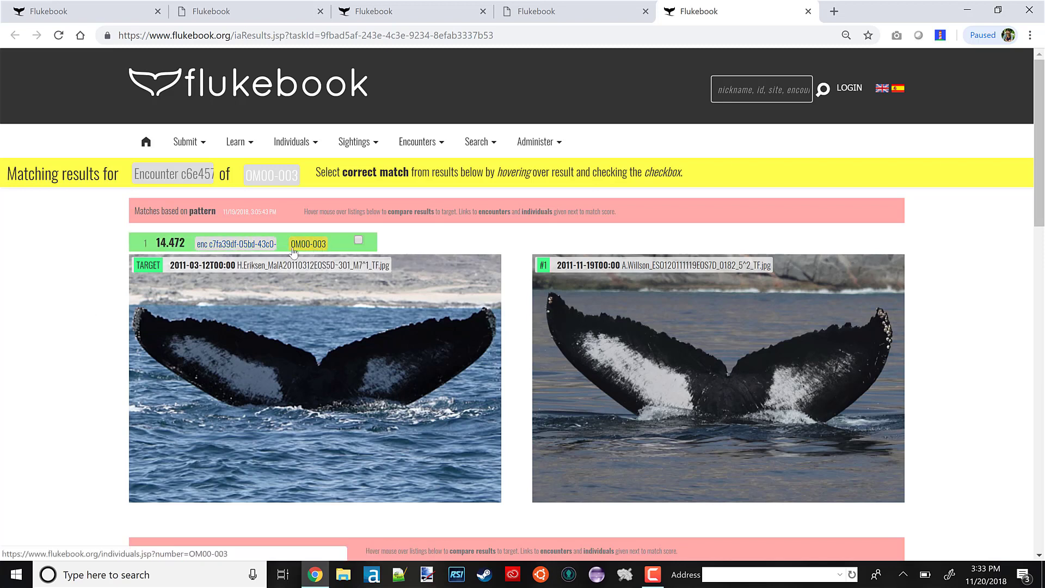
pyautogui.click(359, 240)
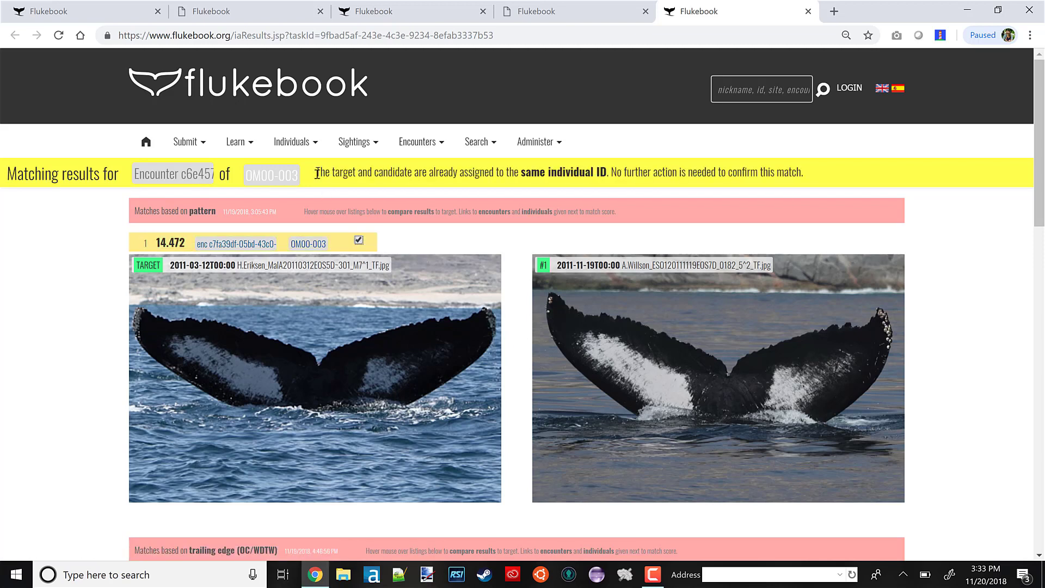
# Step: Note the banner saying it already shares individual ID OM00-003, then withdraw the confirmation
pyautogui.moveTo(317, 173); pyautogui.dragTo(521, 173)
pyautogui.click(604, 172)
pyautogui.click(358, 239)
# Step: Confirm, then withdraw, OC/WDTW match 3 (individual 530820, 0.9362) after its different-individual warning
pyautogui.scroll(-11, 113, 331)
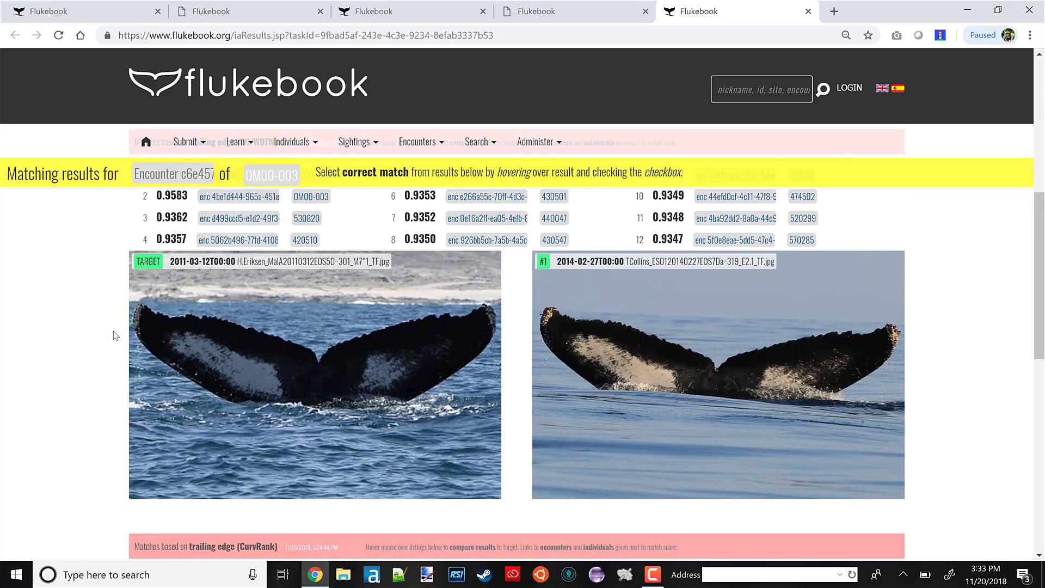
pyautogui.scroll(-4, 113, 331)
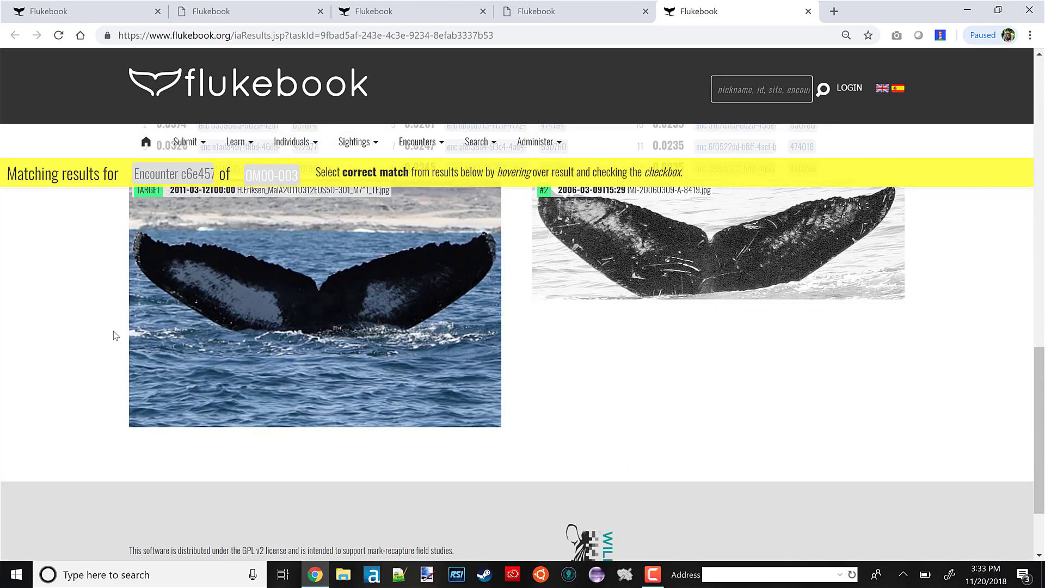
pyautogui.scroll(3, 113, 331)
pyautogui.scroll(5, 113, 331)
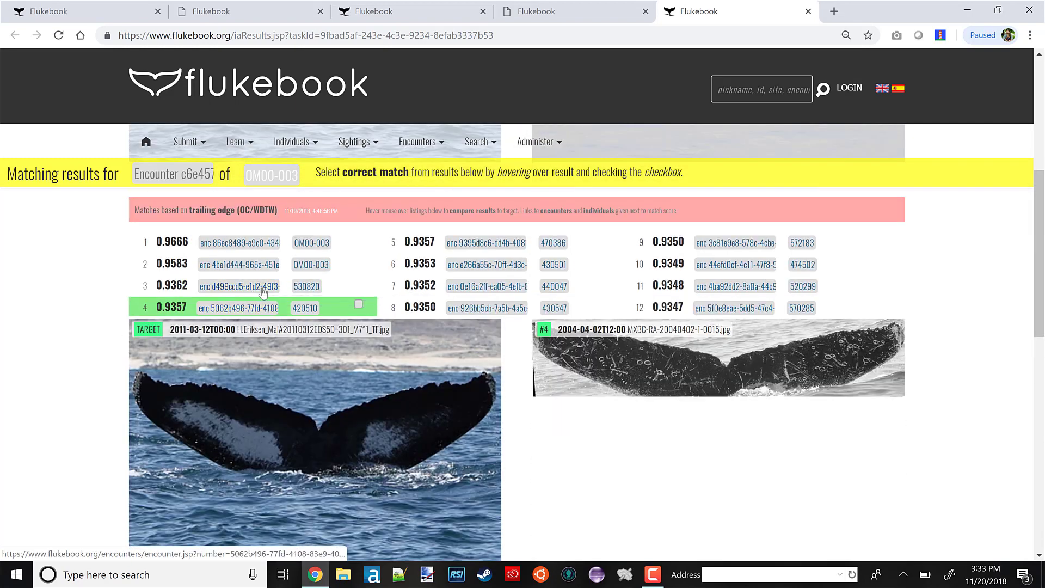
pyautogui.click(359, 283)
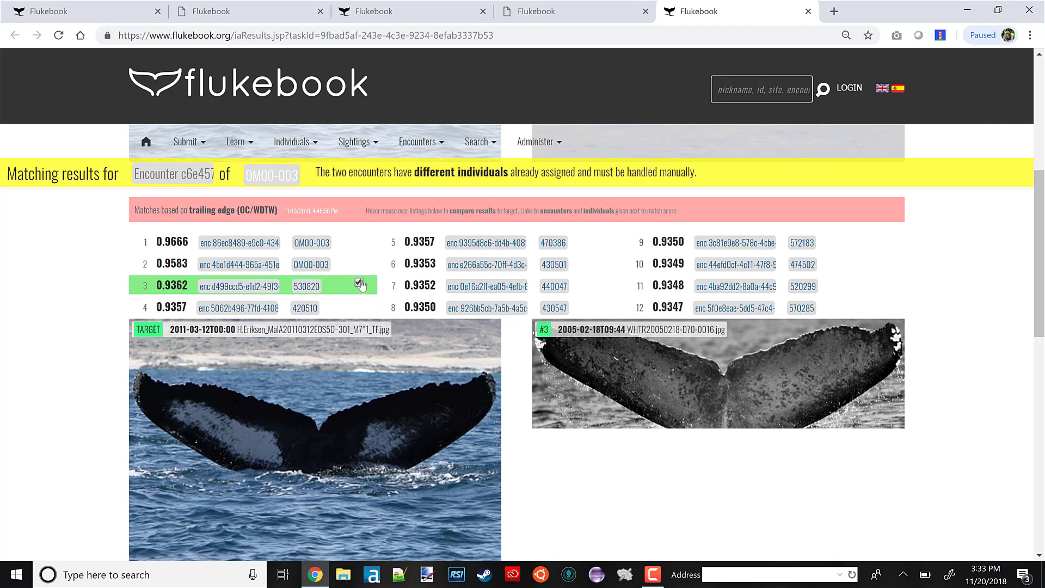
pyautogui.click(358, 284)
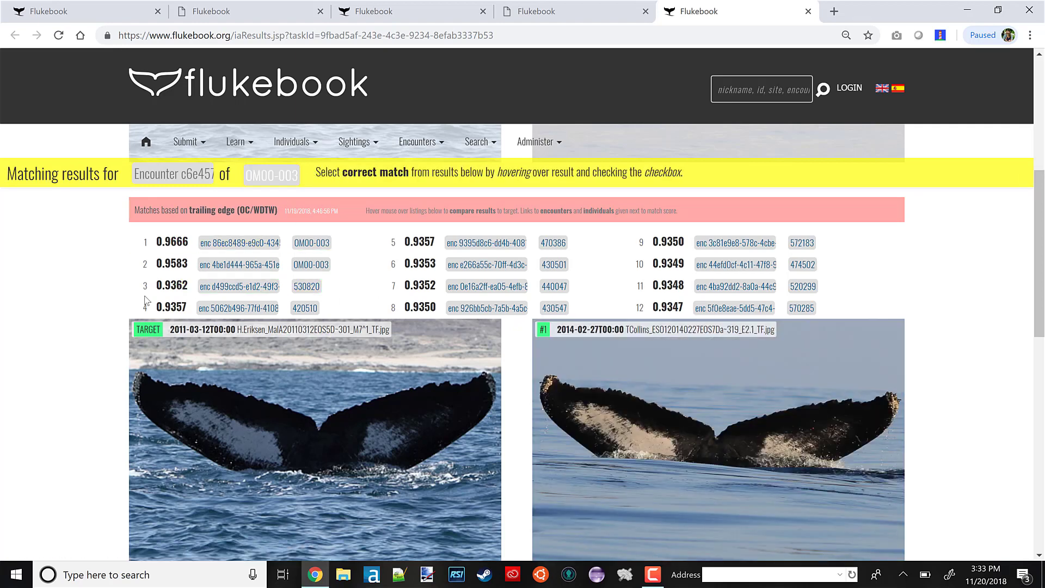
# Step: Show CurvRank candidate 4, individual 540190 (0.0277, 2006-03-21 photo), beside the target fluke
pyautogui.scroll(3, 61, 357)
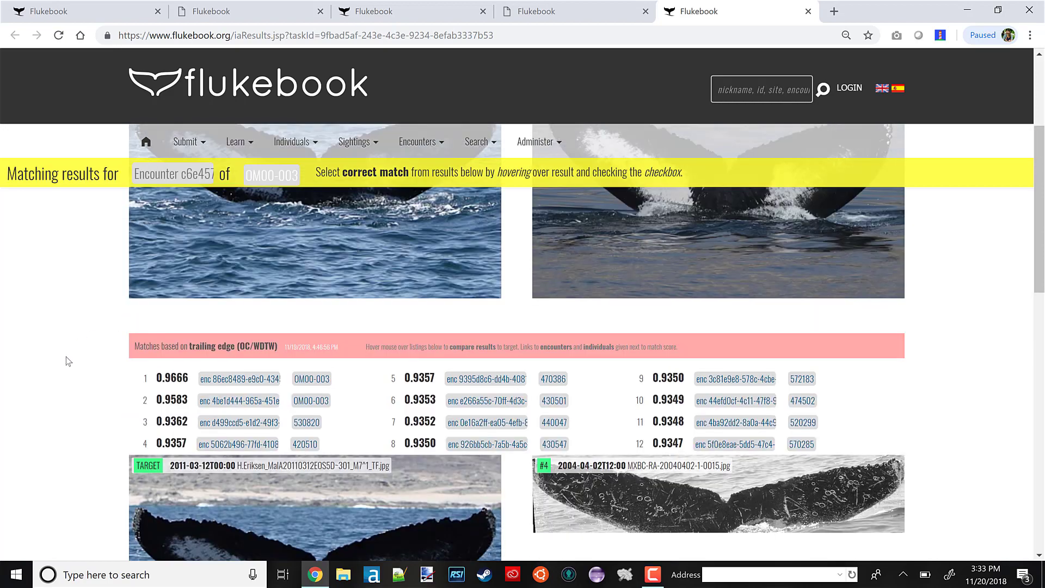
pyautogui.scroll(5, 71, 357)
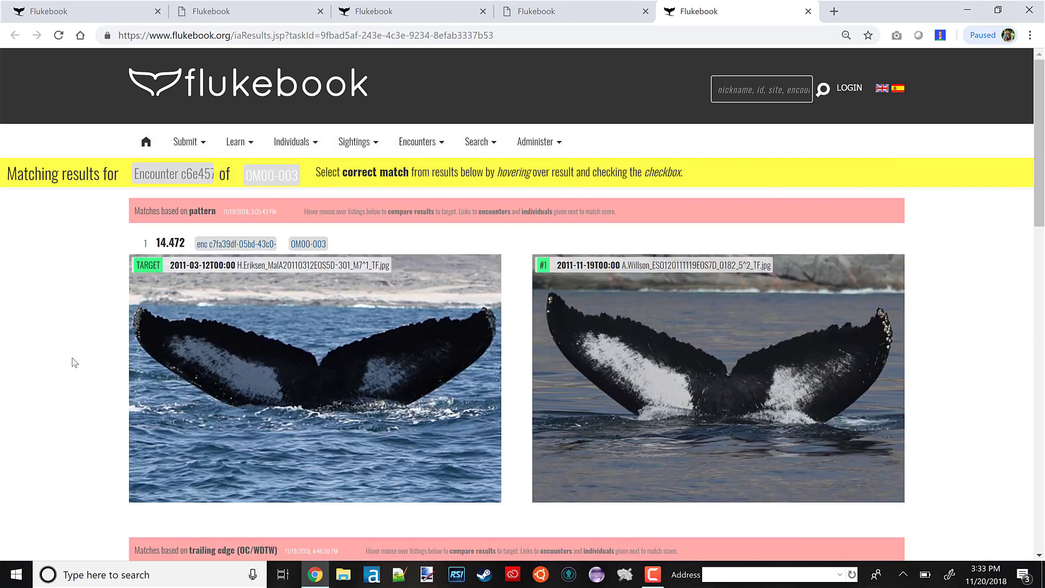
pyautogui.scroll(-9, 76, 360)
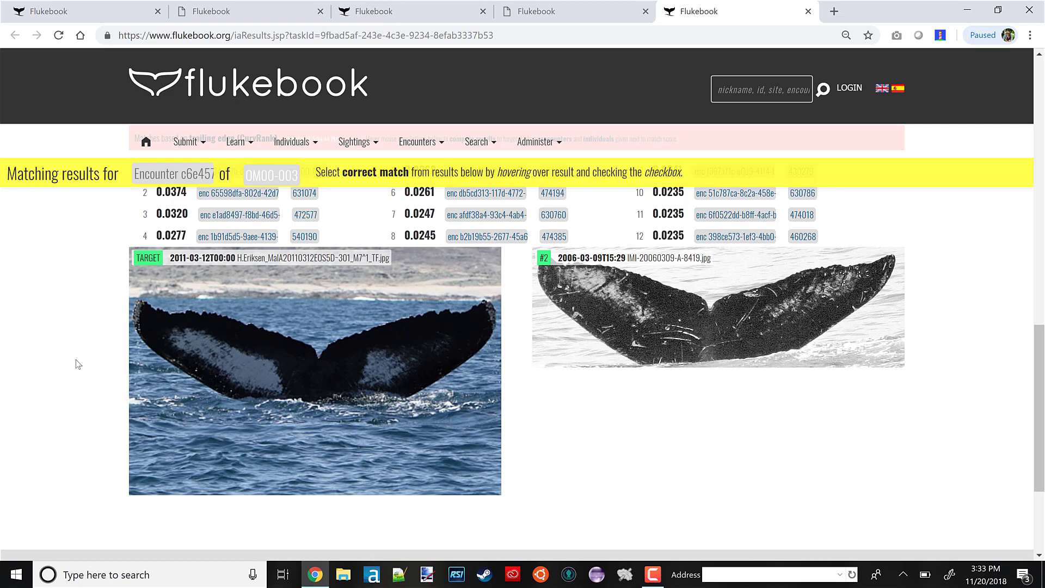
pyautogui.moveTo(334, 238)
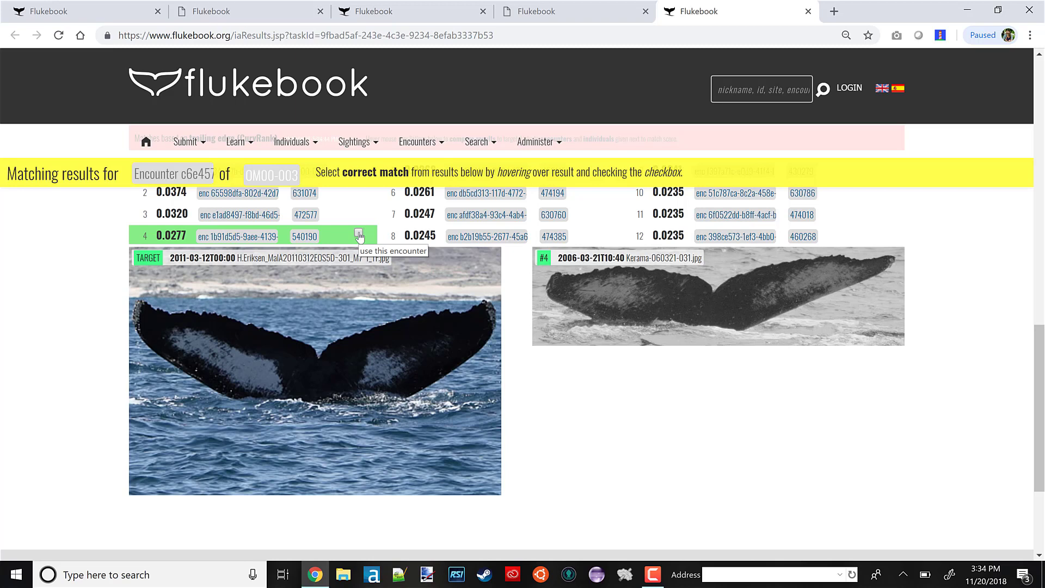
# Step: View OC/WDTW candidates 1 and 2 (both OM00-003) beside the target, then return to CurvRank results
pyautogui.scroll(5, 159, 295)
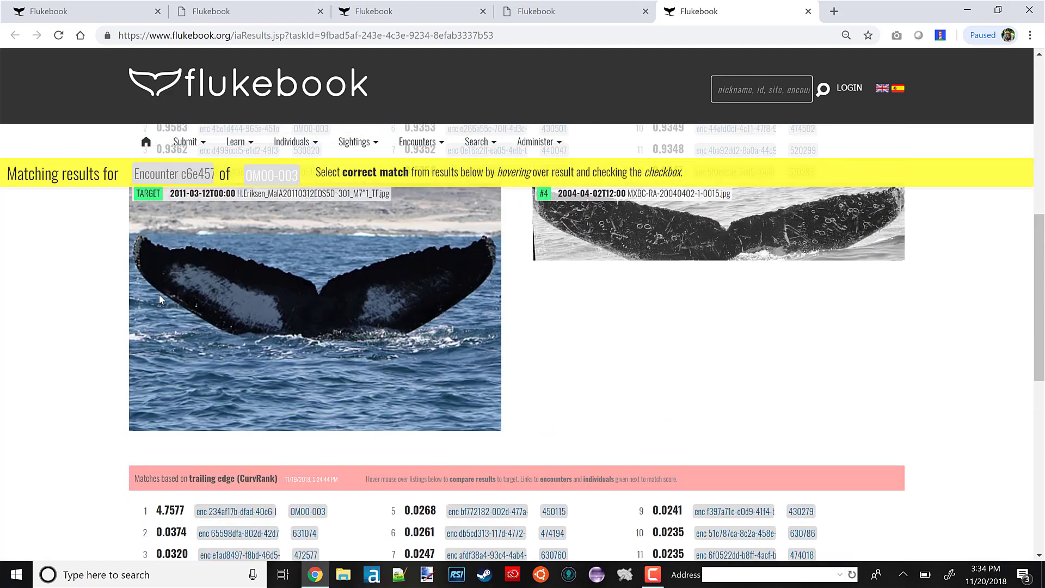
pyautogui.scroll(3, 159, 295)
pyautogui.moveTo(161, 297)
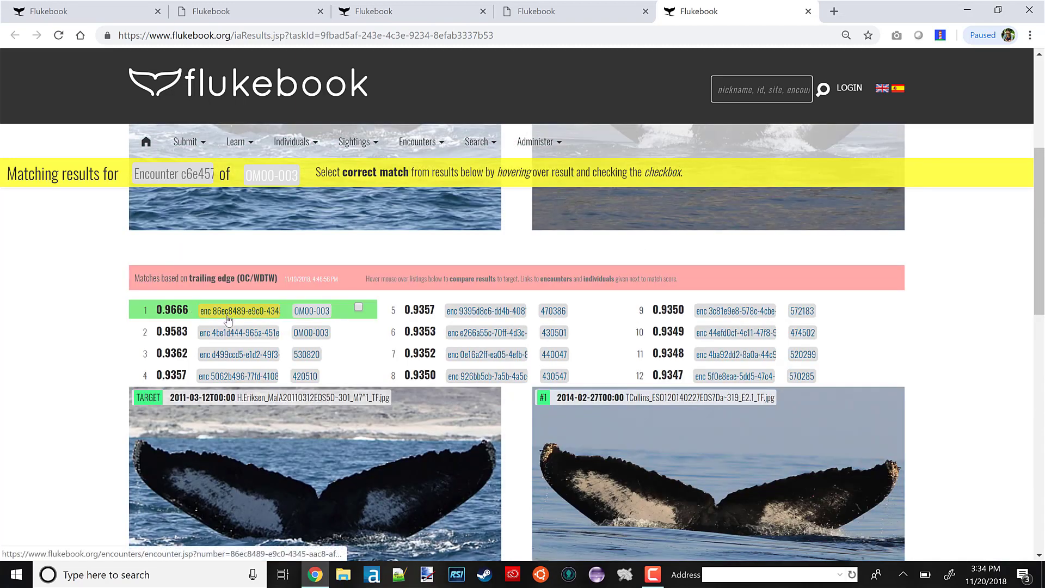
pyautogui.moveTo(232, 333)
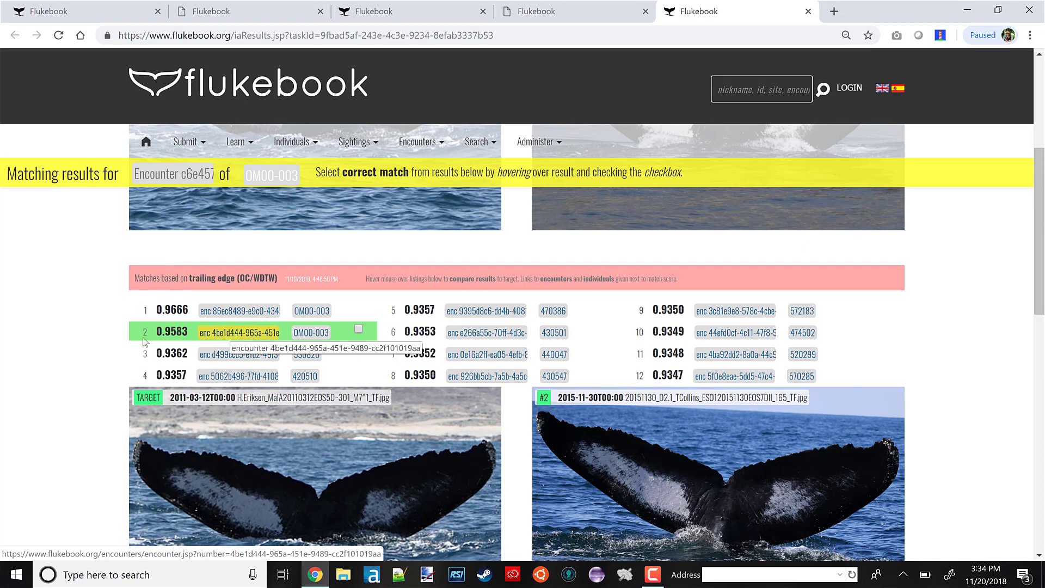
pyautogui.scroll(5, 105, 346)
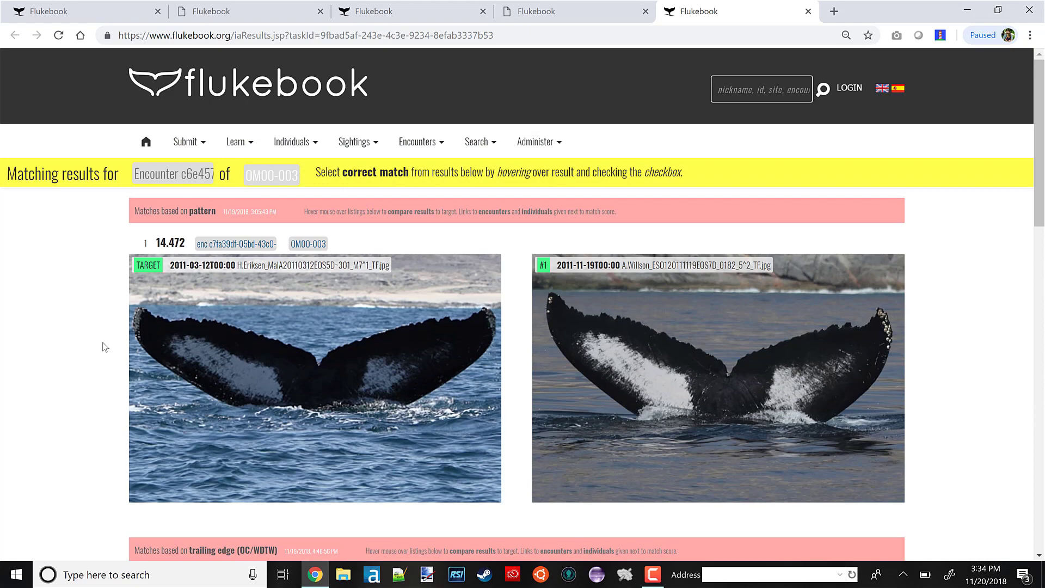
pyautogui.scroll(-10, 105, 347)
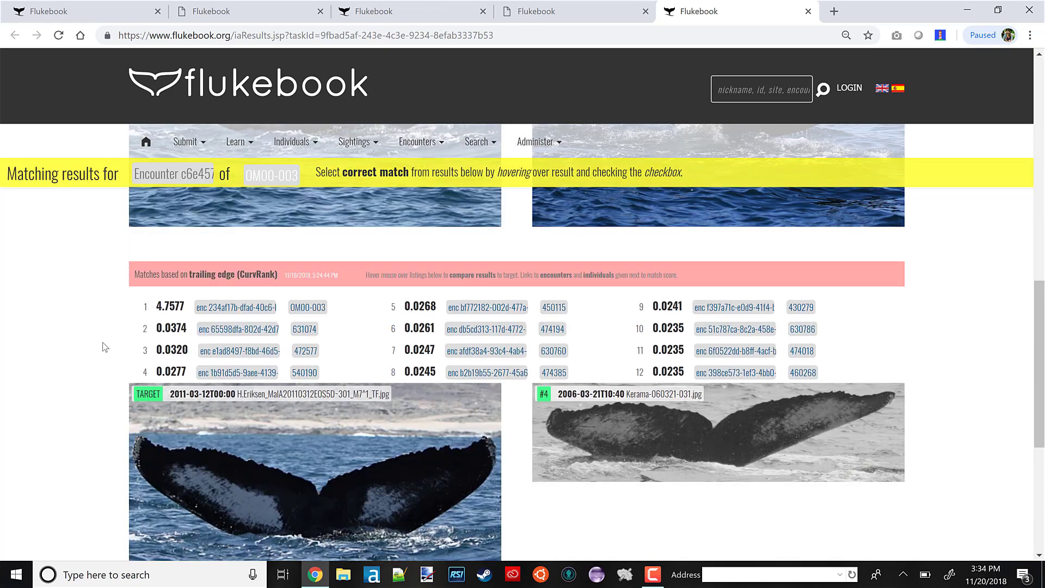